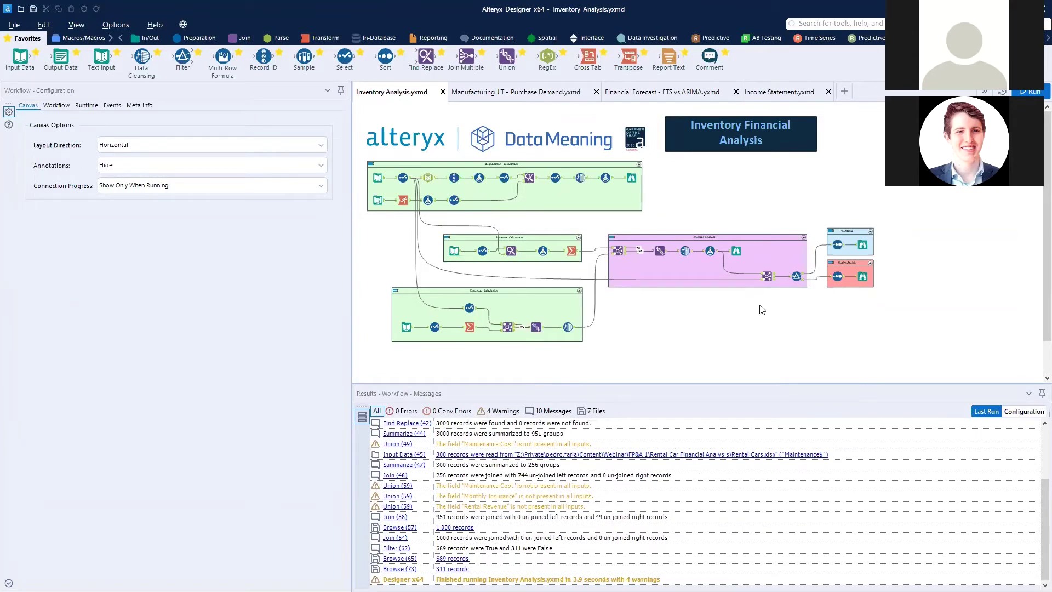
drag(354, 101, 1044, 382)
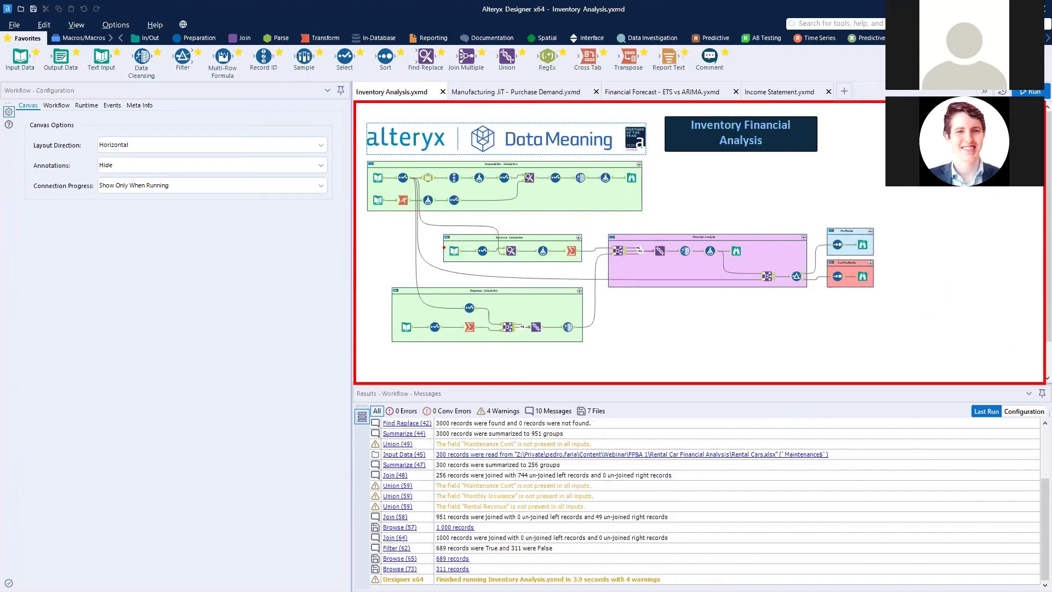
drag(439, 238, 465, 262)
drag(388, 313, 417, 340)
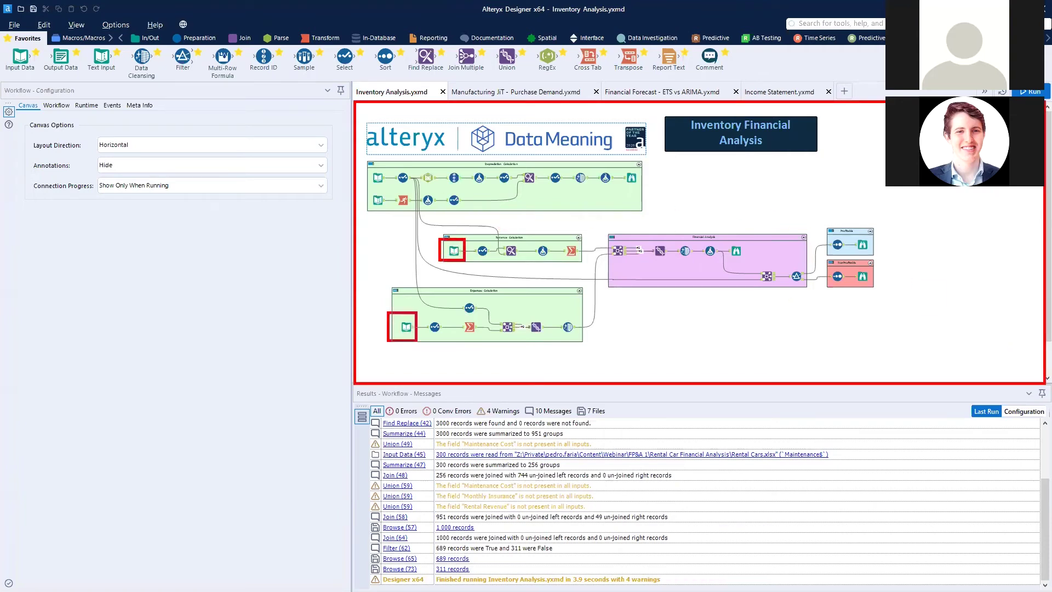
mouse_move(5, 22)
mouse_down()
mouse_move(646, 85)
mouse_move(886, 21)
mouse_move(786, 21)
mouse_up()
drag(4, 22, 4, 22)
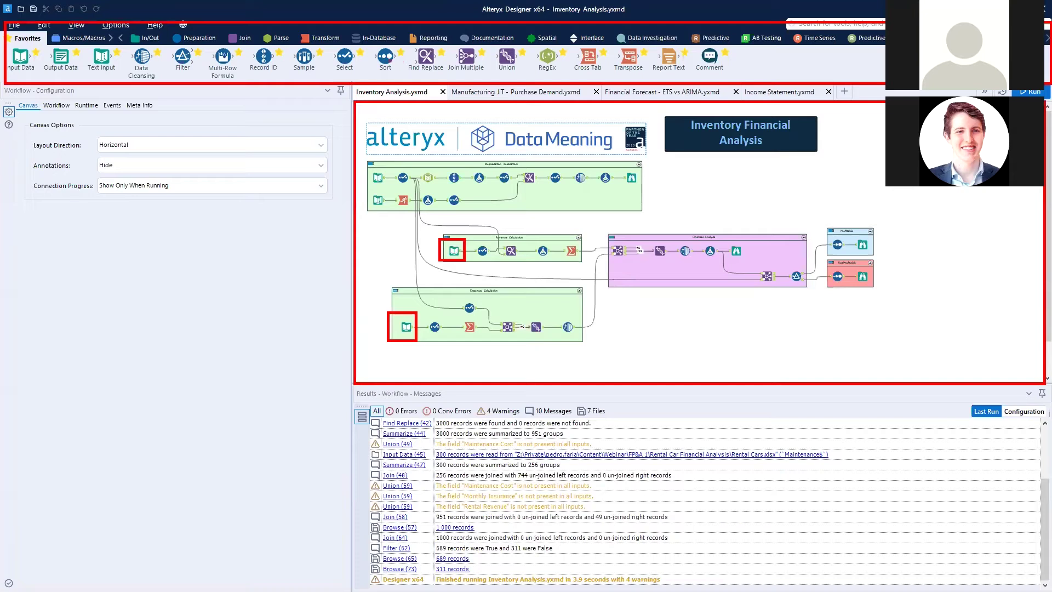
key(Escape)
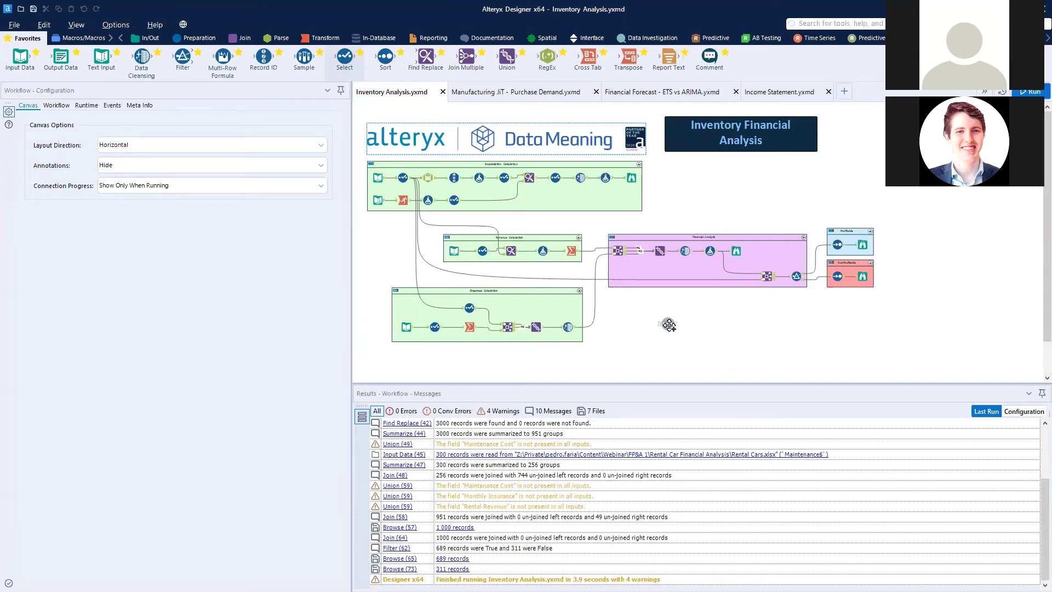
mouse_move(346, 63)
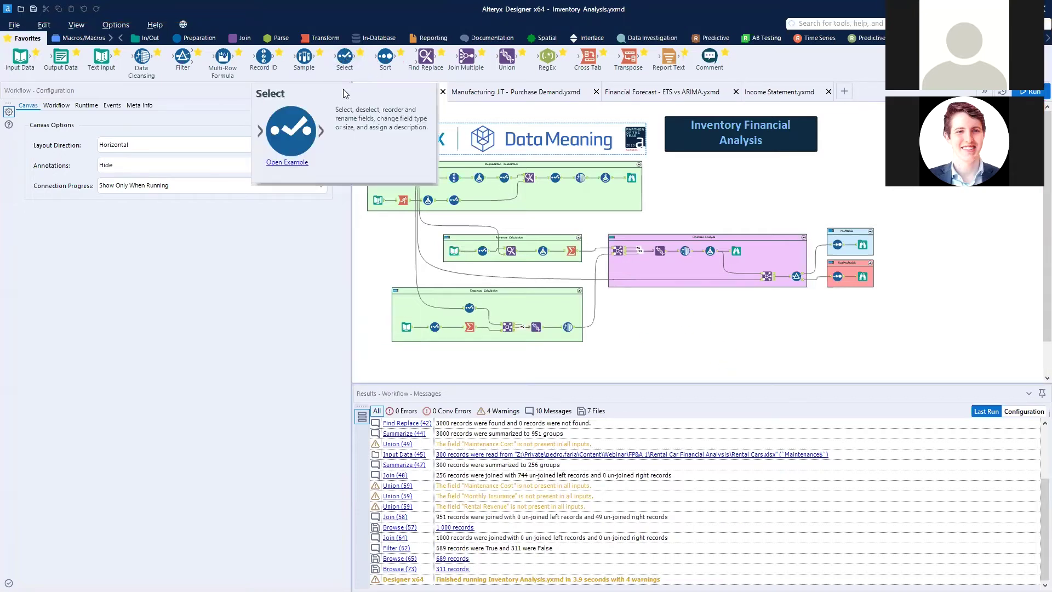
click(378, 198)
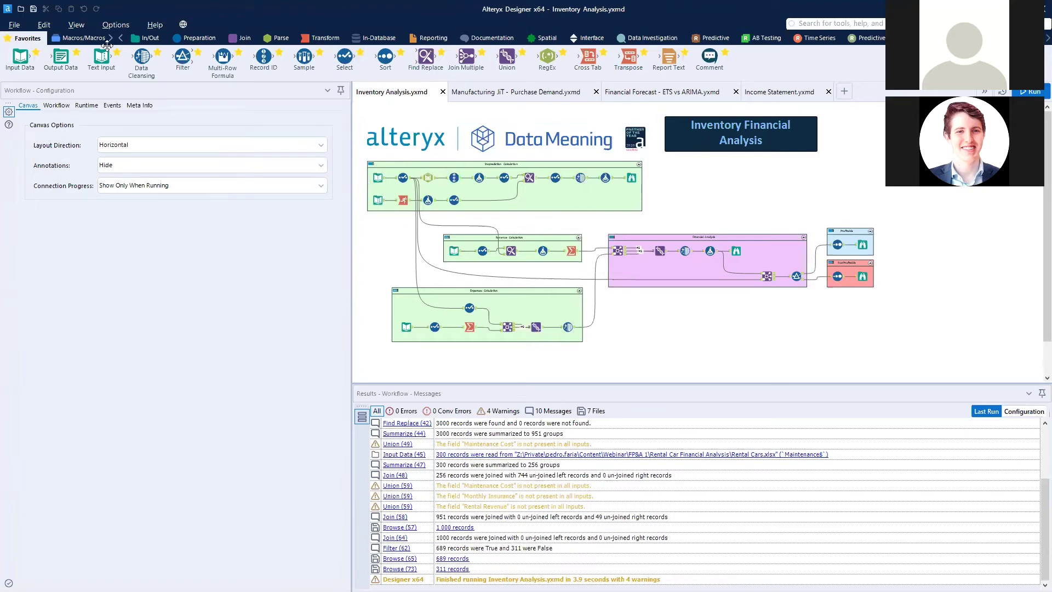
mouse_move(2, 80)
mouse_down()
mouse_move(363, 548)
mouse_move(351, 590)
mouse_up()
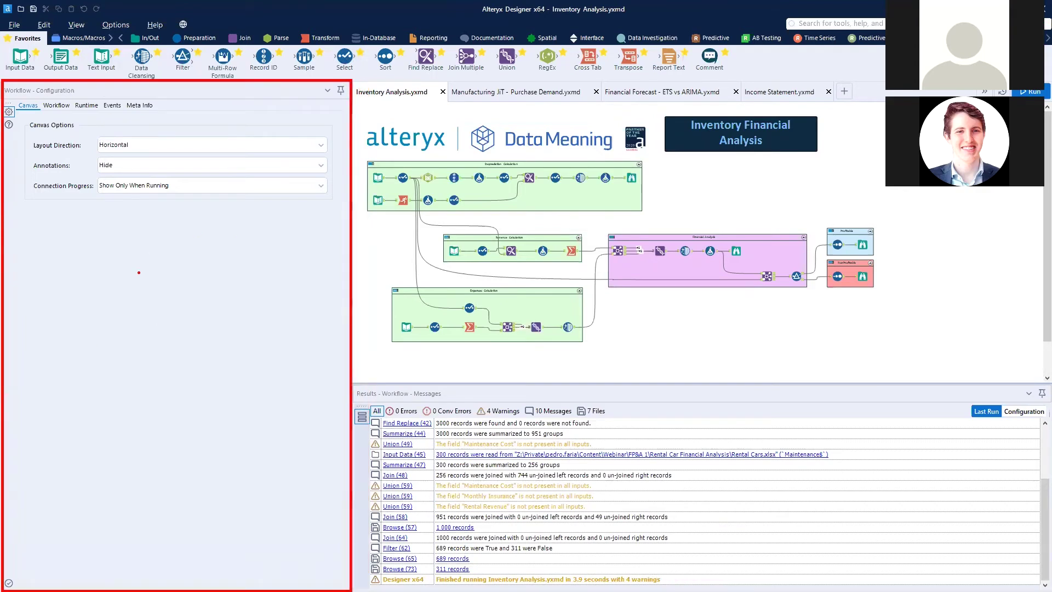
key(Escape)
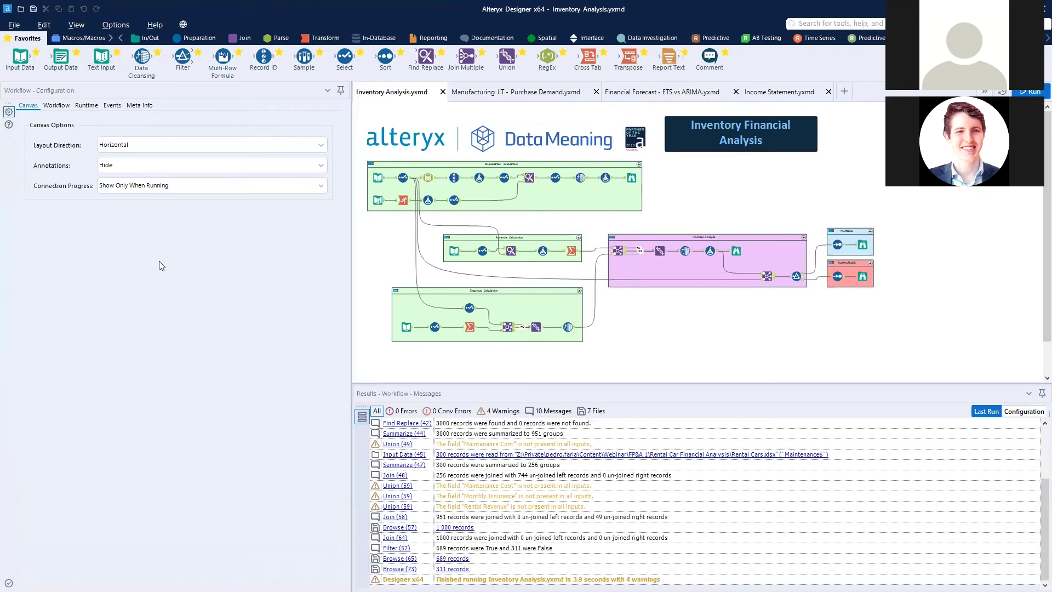
Step: Inspect the Rental Inventory sheet input of the depreciation calculation, showing its output records in an enlarged results area
click(378, 178)
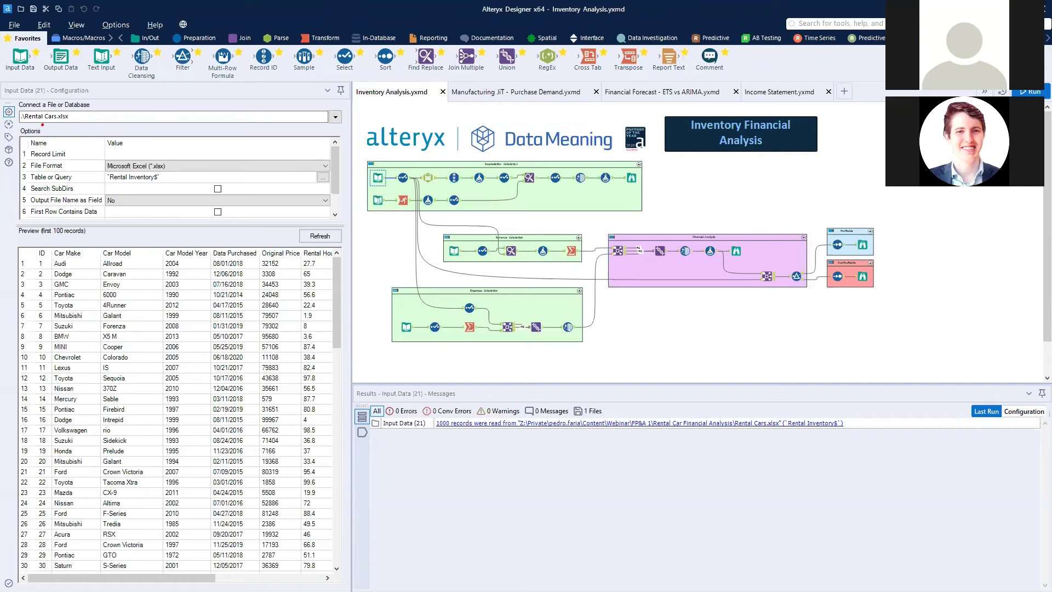
mouse_move(41, 124)
mouse_down()
mouse_move(35, 155)
mouse_move(63, 167)
mouse_up()
key(Escape)
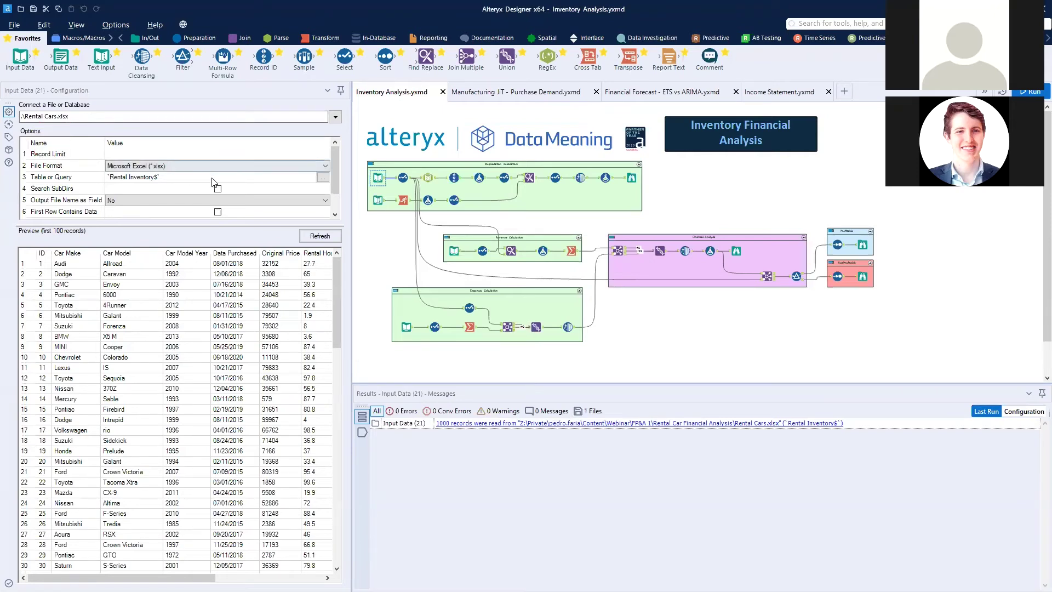
click(363, 431)
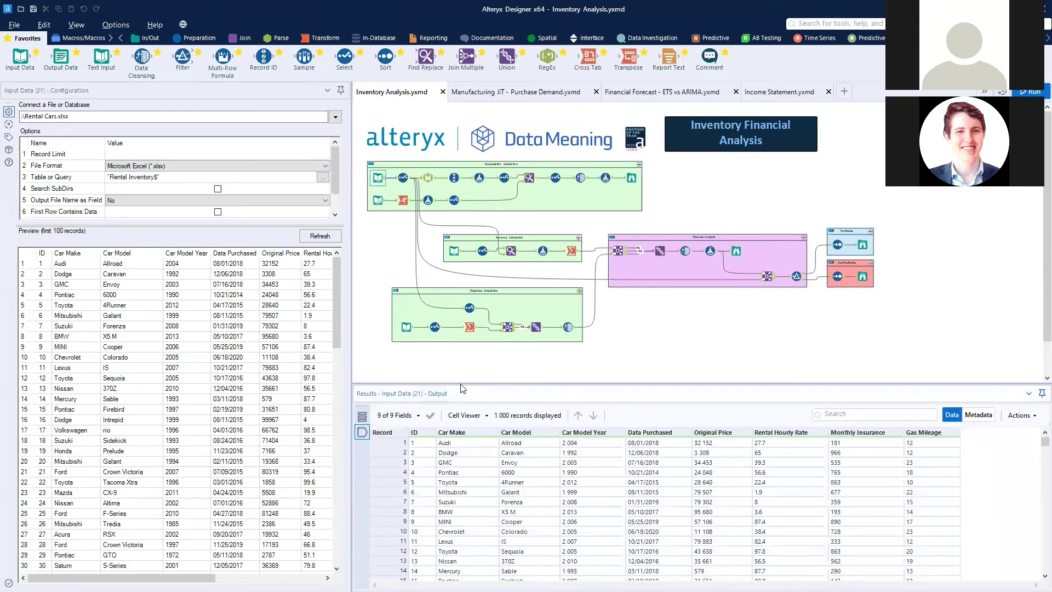
drag(460, 383, 460, 365)
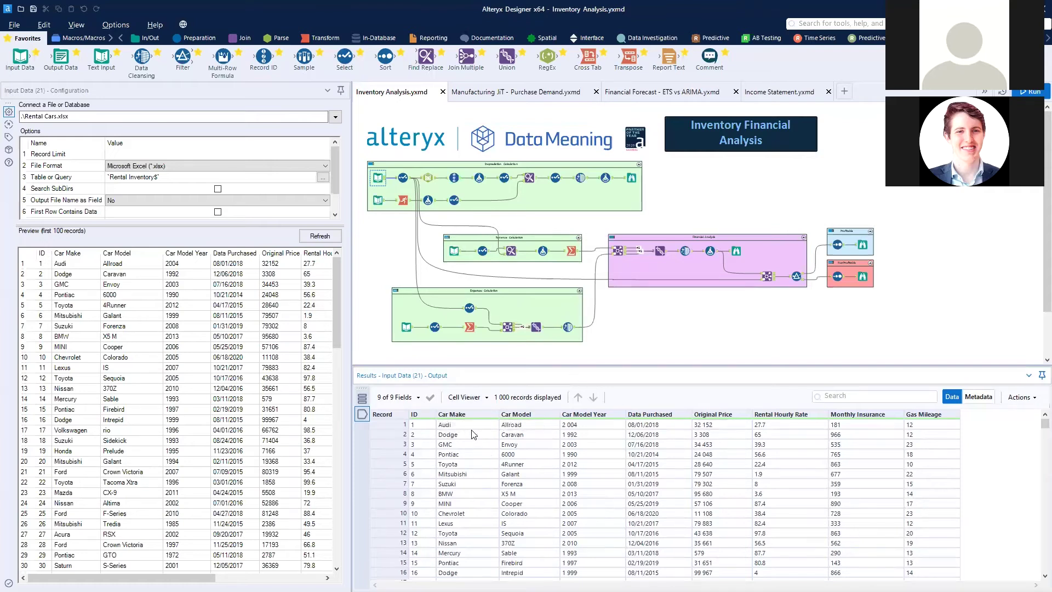
click(663, 533)
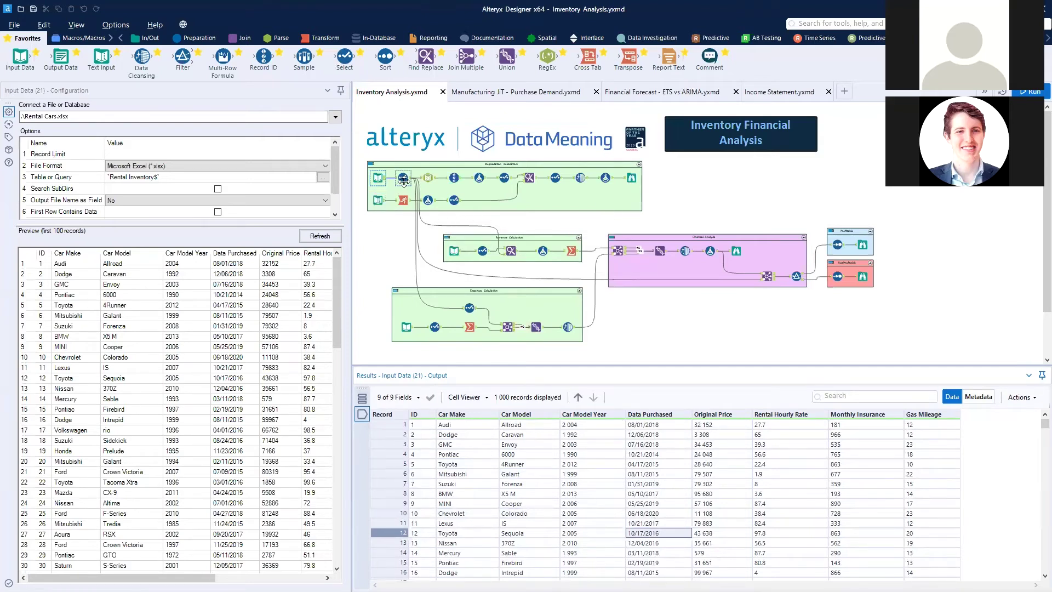
Step: Examine the first Select tool, the DateTime conversion and the depreciation-rate Select tool in the Depreciation Calculation container
scroll(399, 182, up, 3)
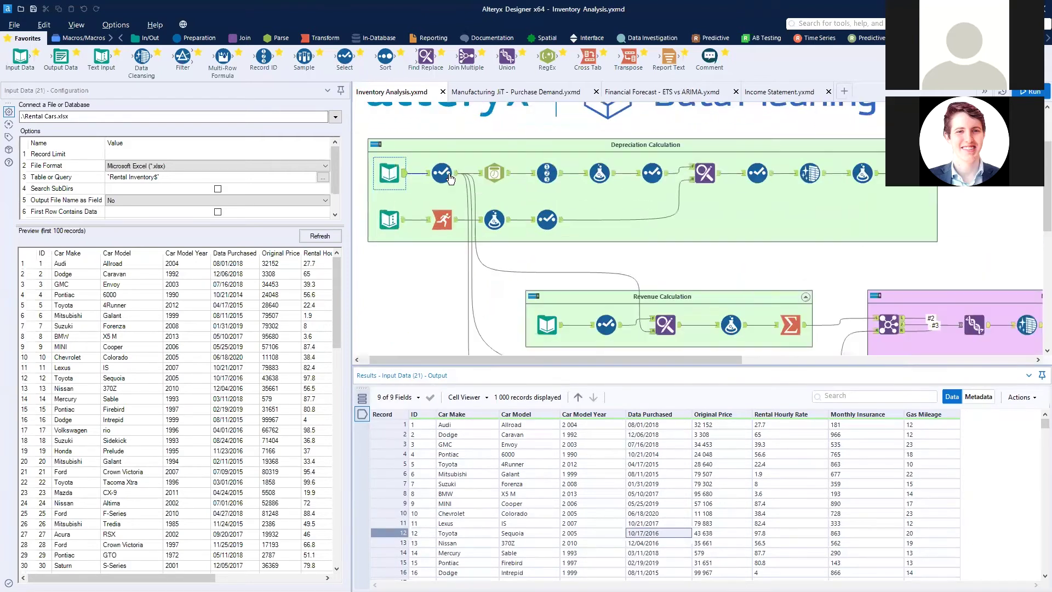
click(454, 177)
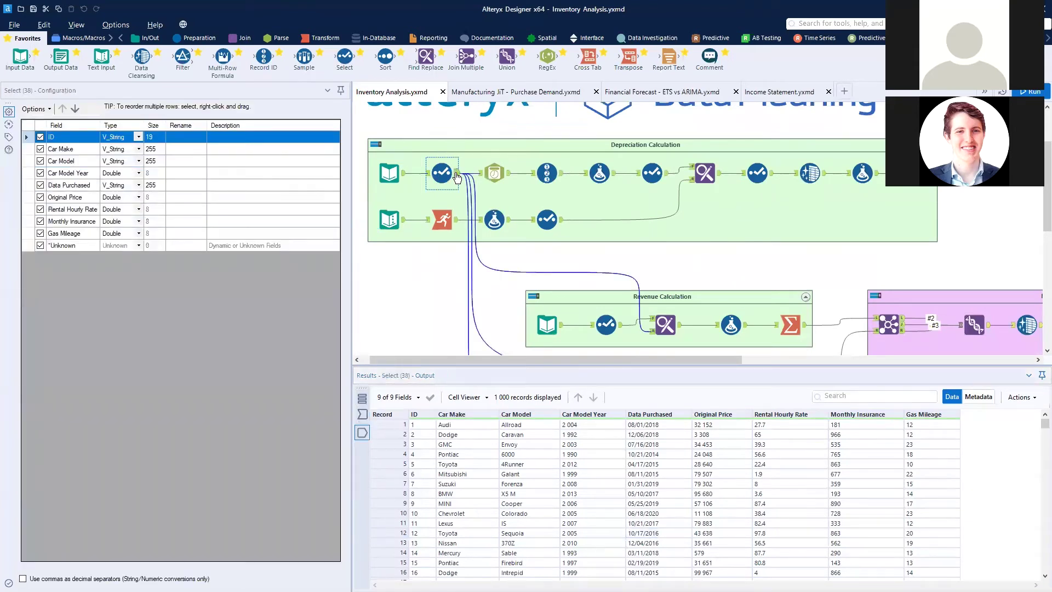
click(504, 173)
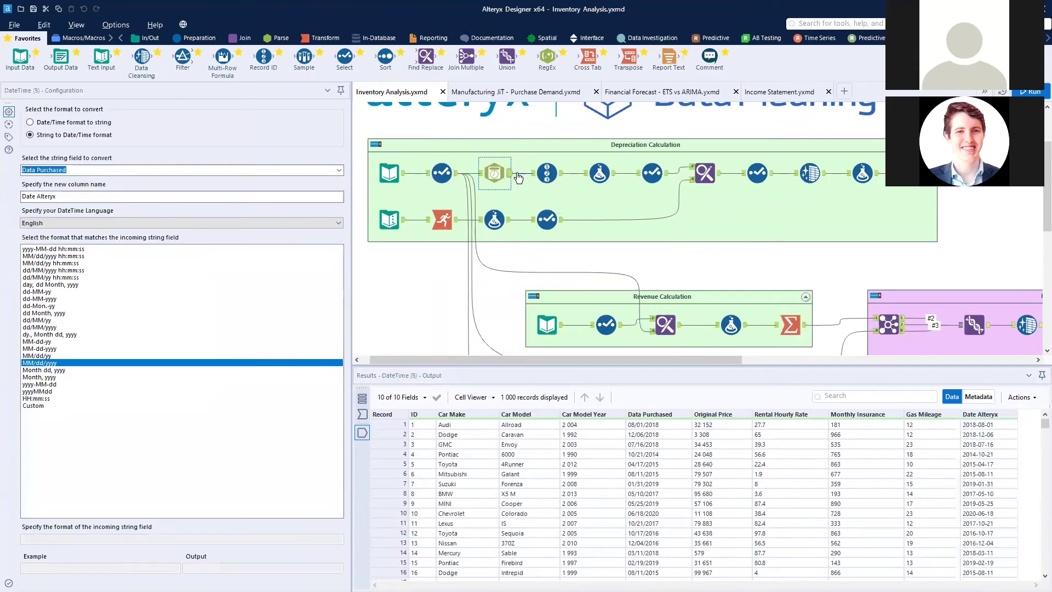
click(549, 221)
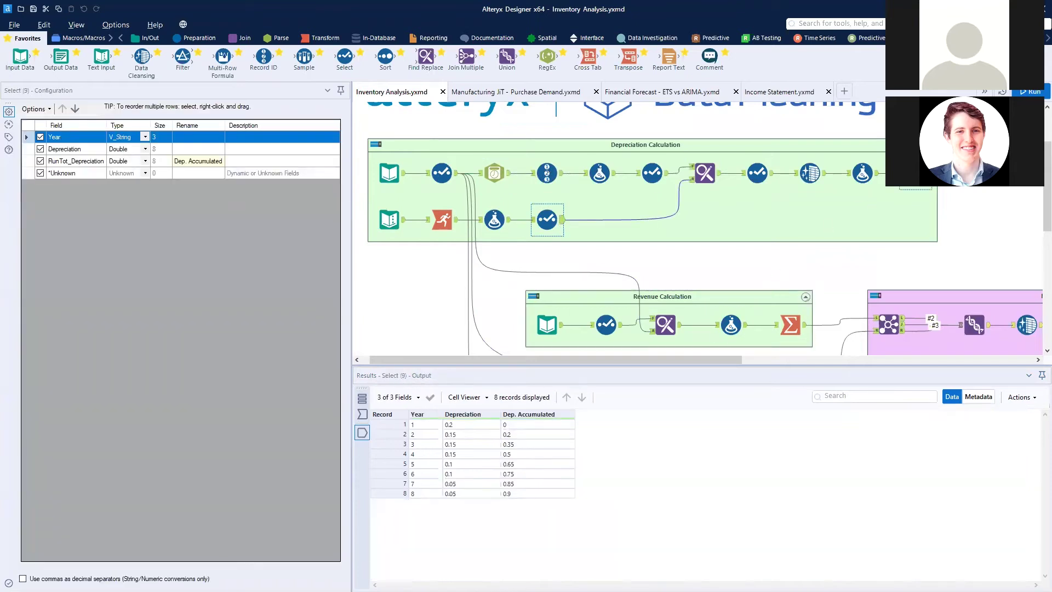
Step: Review the final Browse output of the Depreciation Calculation, including the accumulated depreciation and accounting fair value columns
click(916, 173)
drag(713, 585, 874, 585)
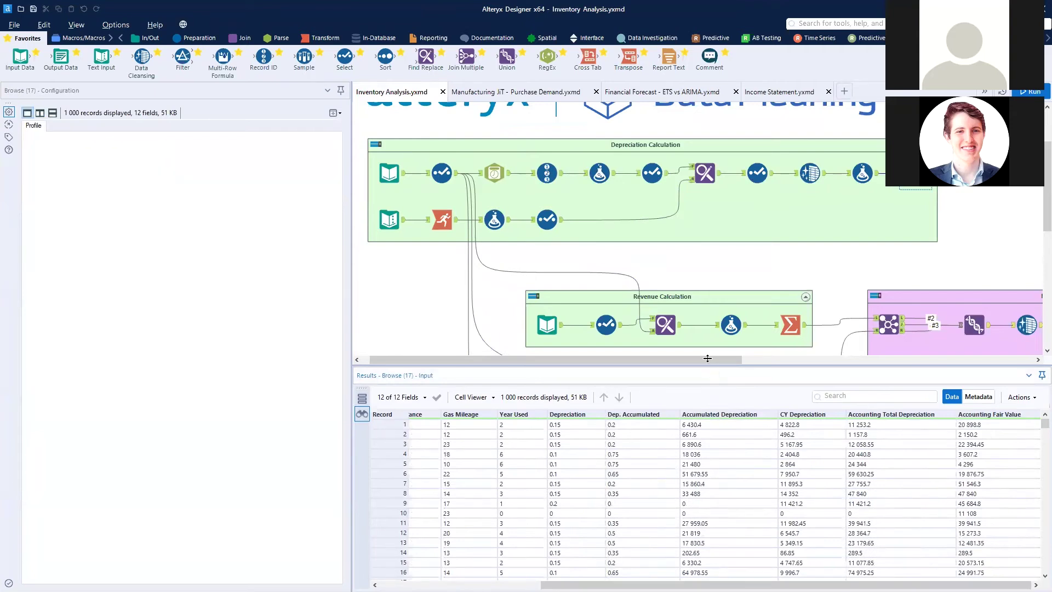
drag(708, 358, 710, 308)
drag(722, 374, 720, 521)
click(722, 550)
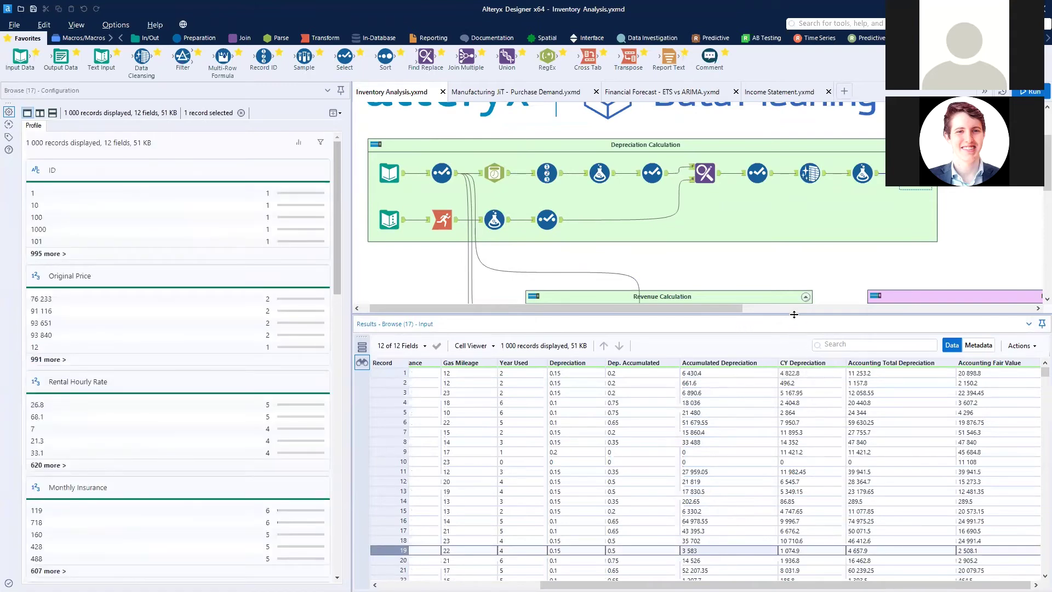
drag(795, 313, 798, 396)
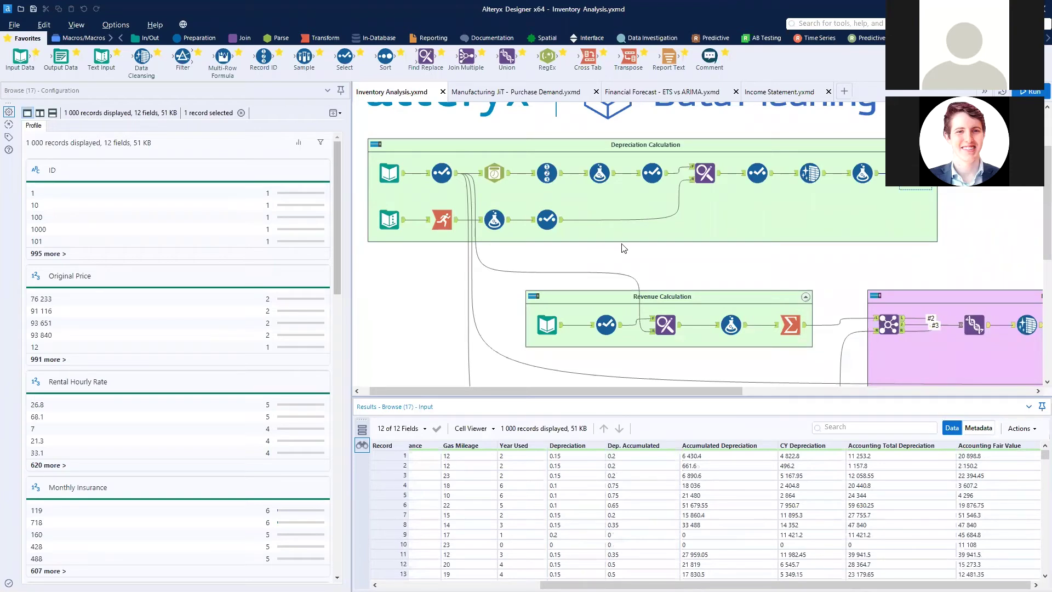
Step: Inspect the Rental Activity sheet input and the summarized rental revenue per car in the Revenue Calculation container
scroll(623, 248, down, 1)
scroll(624, 248, down, 3)
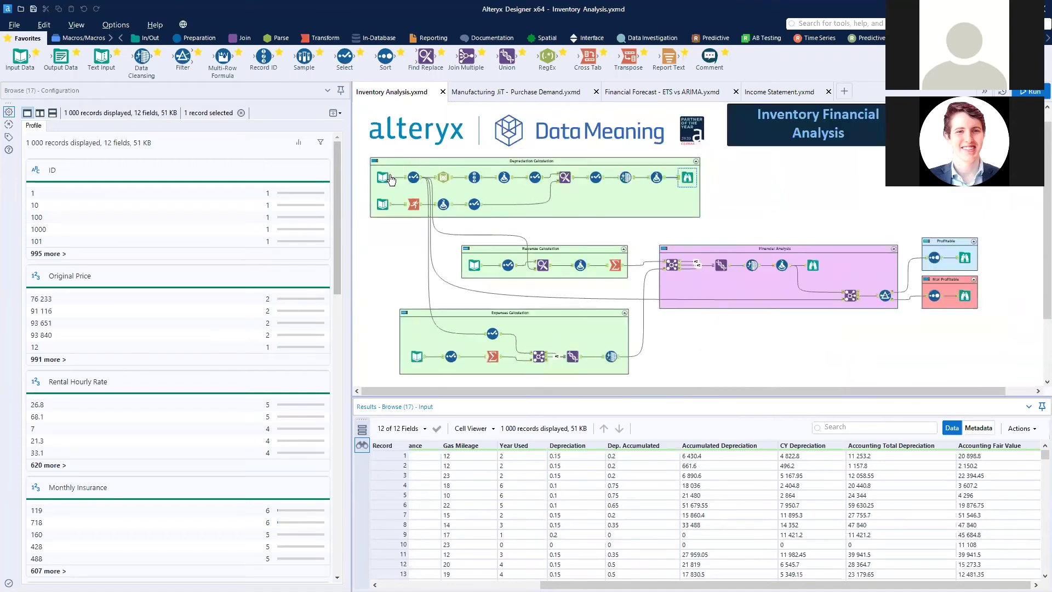
mouse_move(388, 181)
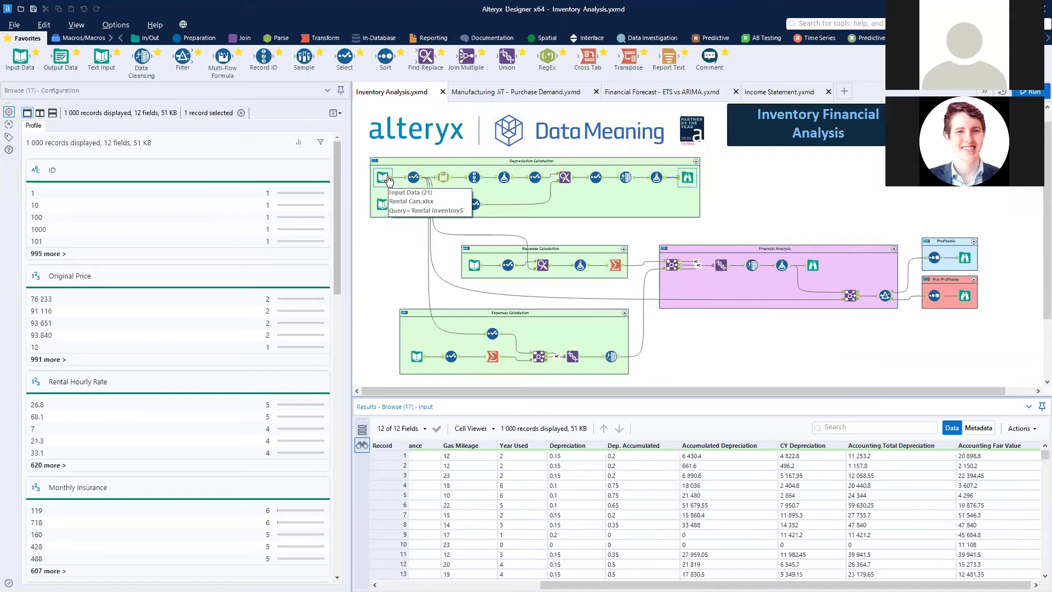
click(482, 269)
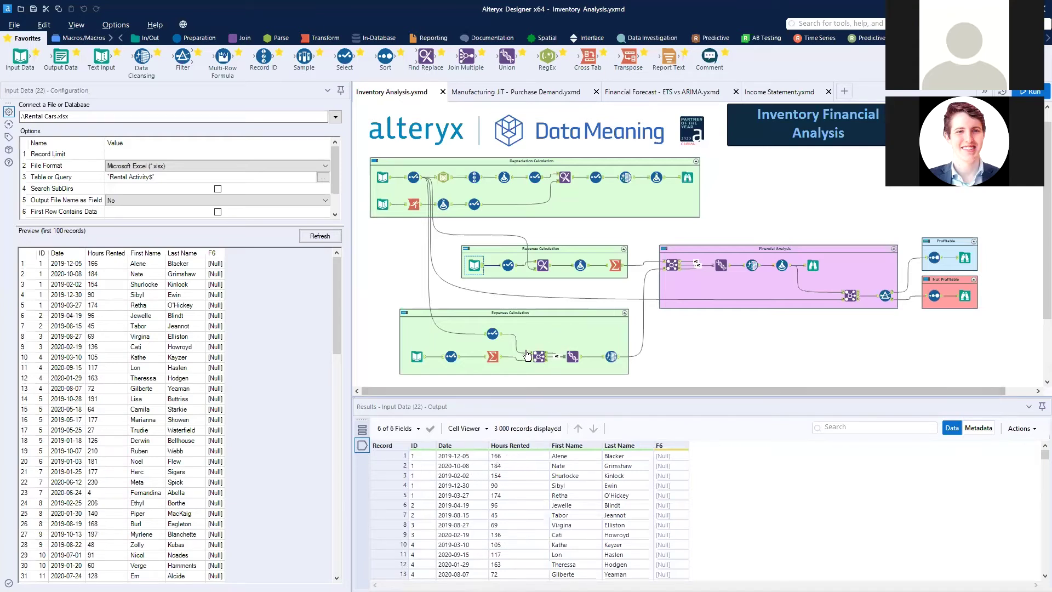
click(616, 265)
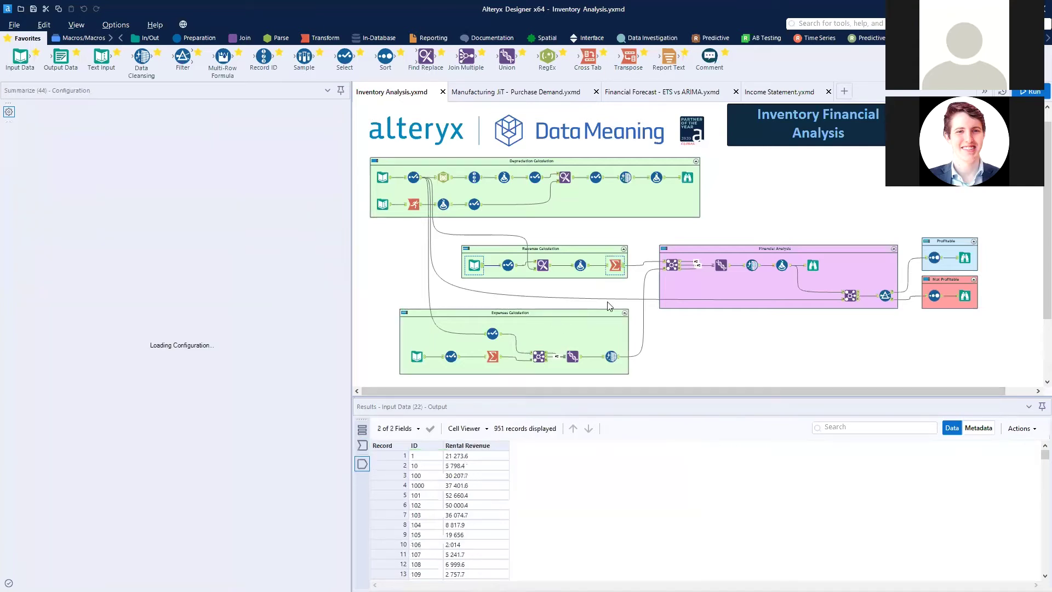
click(470, 457)
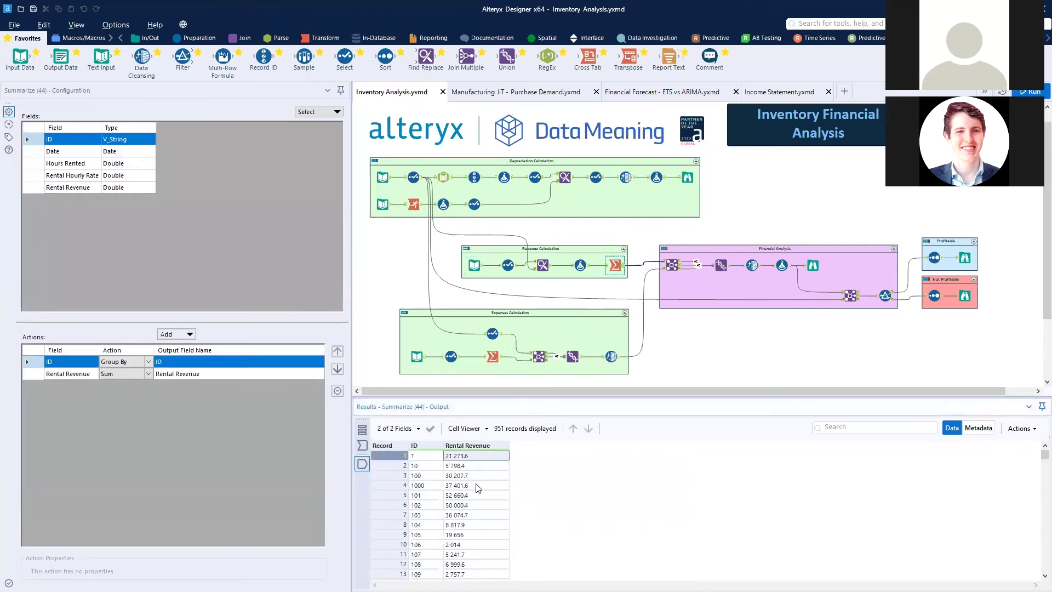
Step: Examine the Maintenance sheet input and cleansed expenses output, along with the Union output combining revenue and expenses in Financial Analysis
click(417, 357)
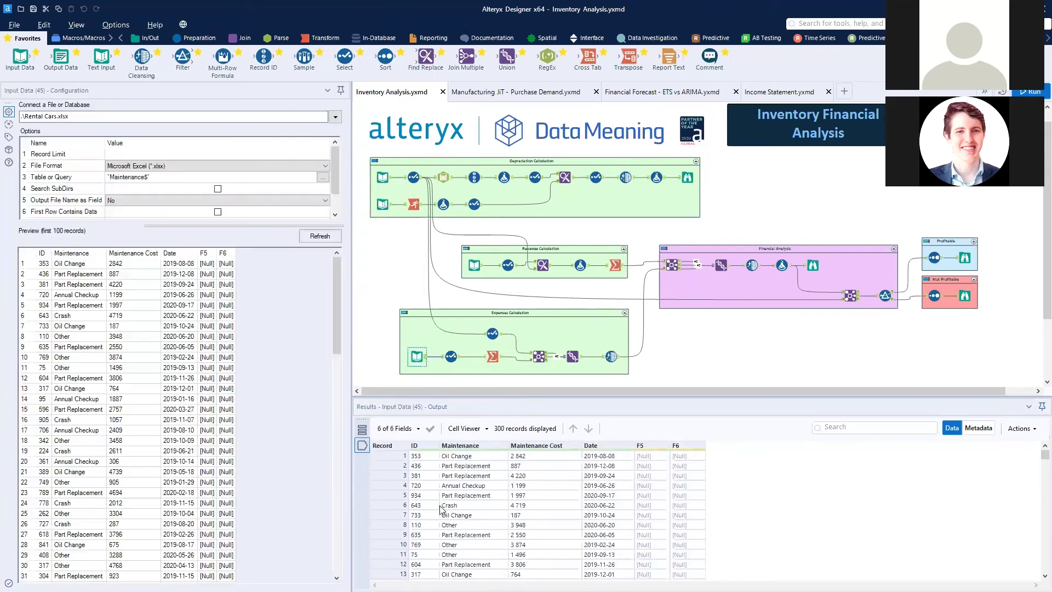
click(611, 356)
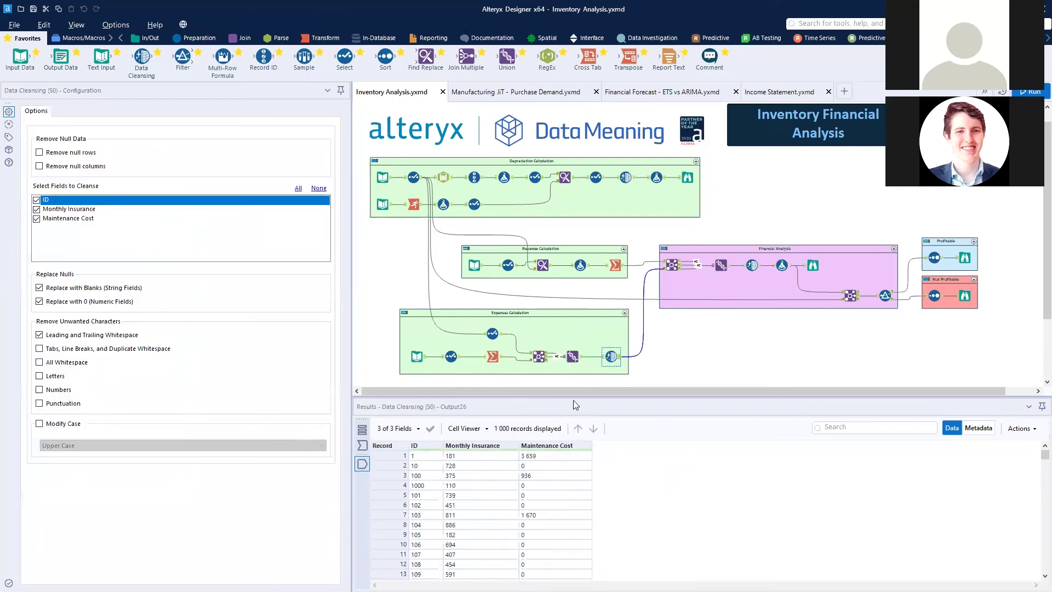
drag(580, 394, 605, 395)
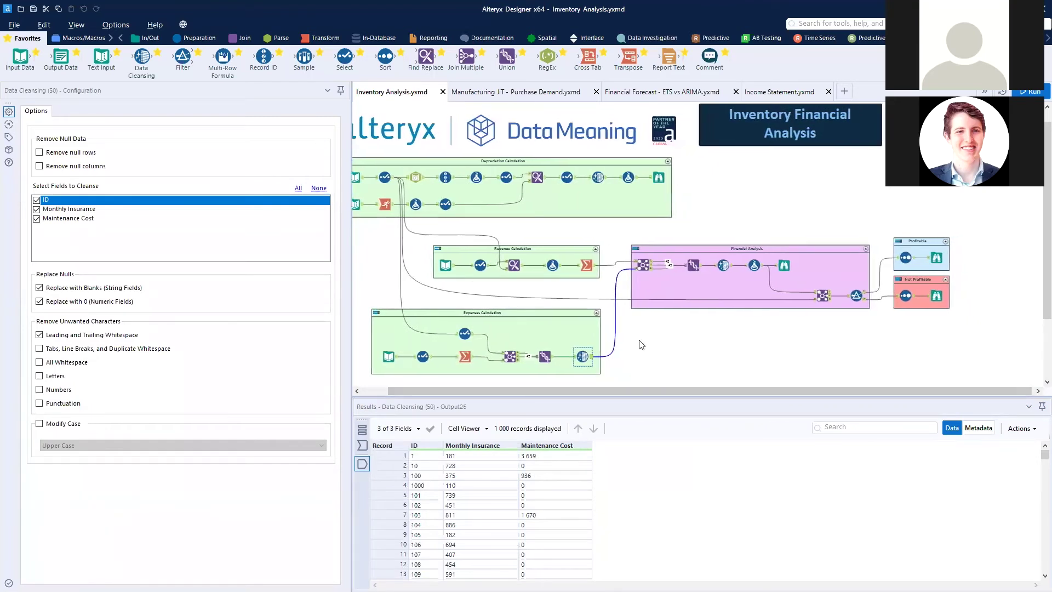
click(701, 269)
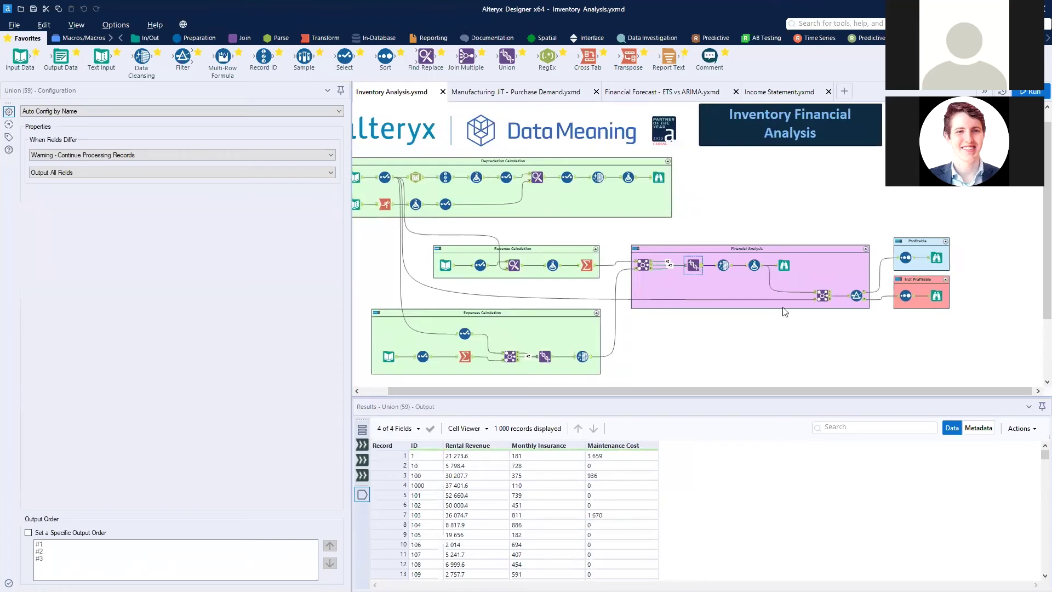
Step: Review the annual profit or loss records in the Profitable and Not Profitable Browse outputs, and return to the whole-workflow messages
click(937, 257)
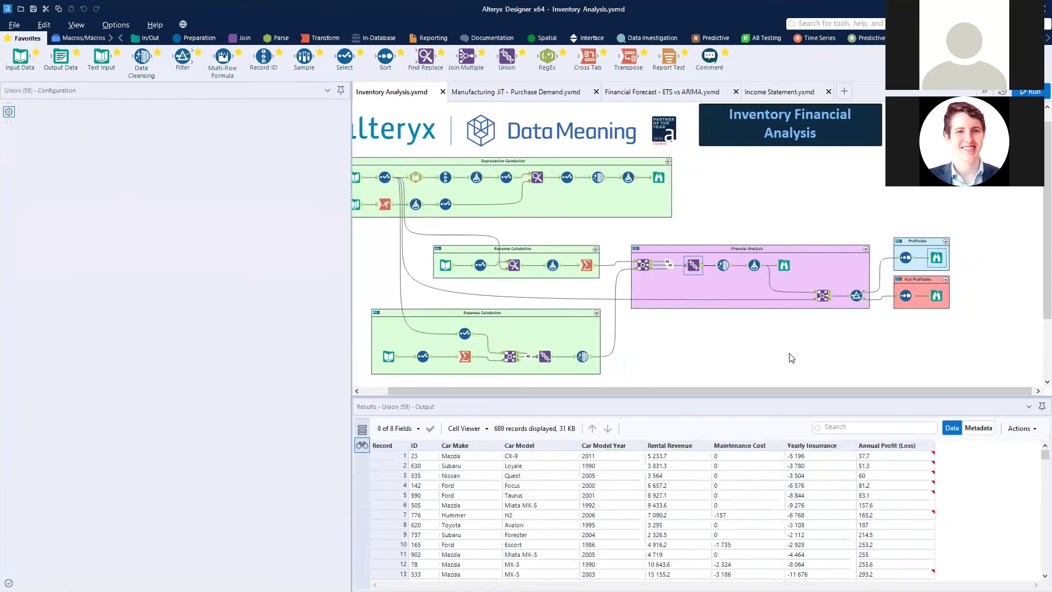
drag(626, 395, 637, 346)
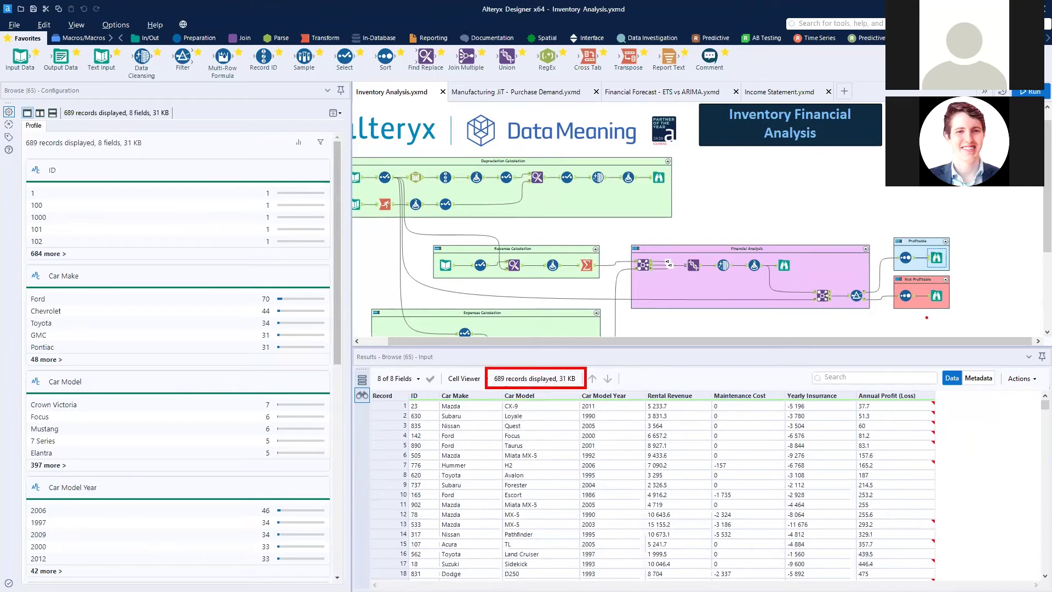
click(937, 296)
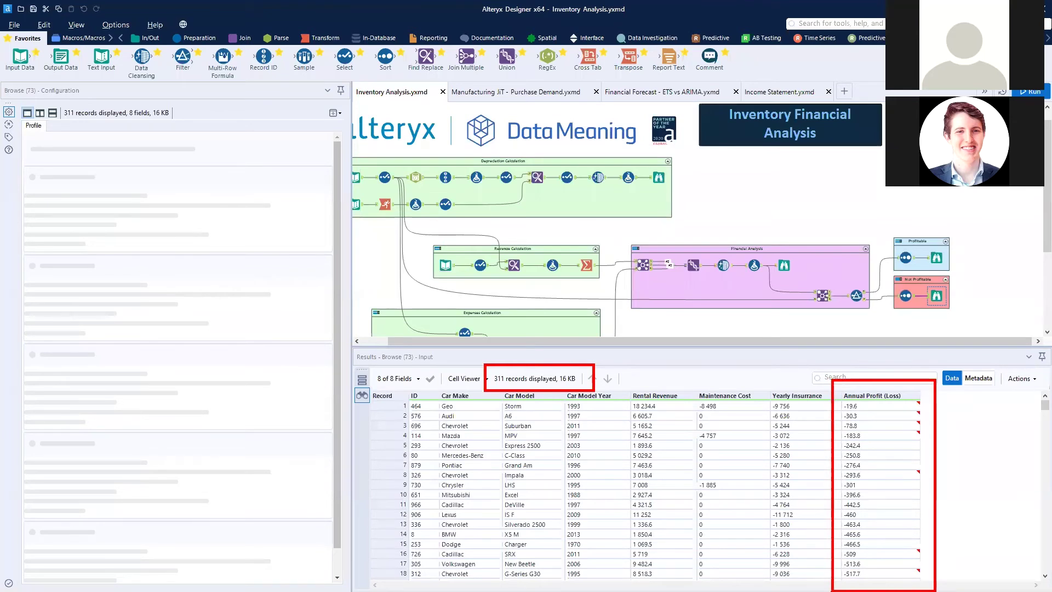
drag(616, 347, 609, 431)
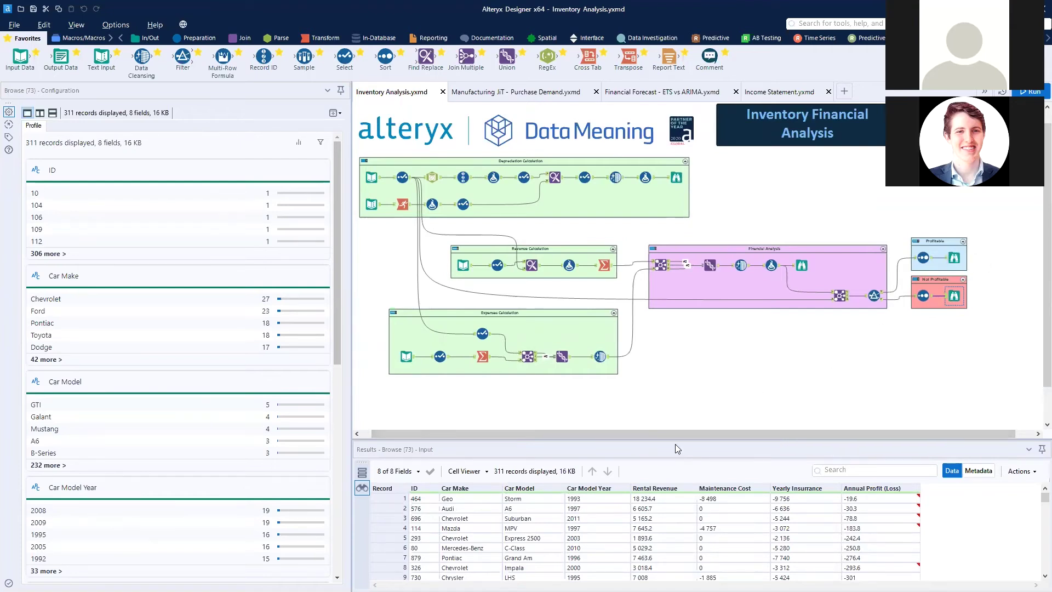
click(679, 409)
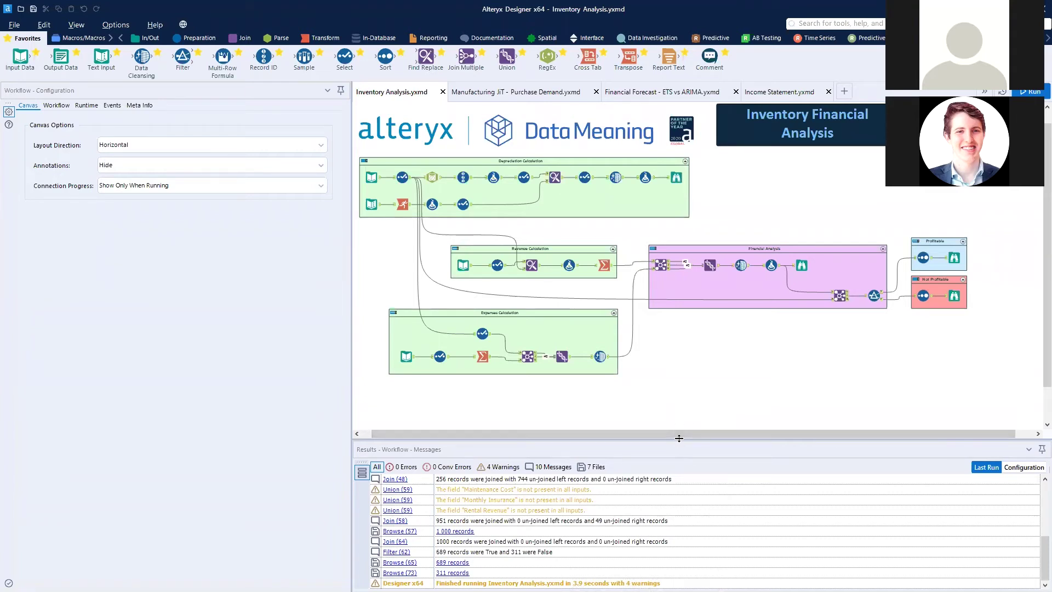
scroll(800, 358, up, 1)
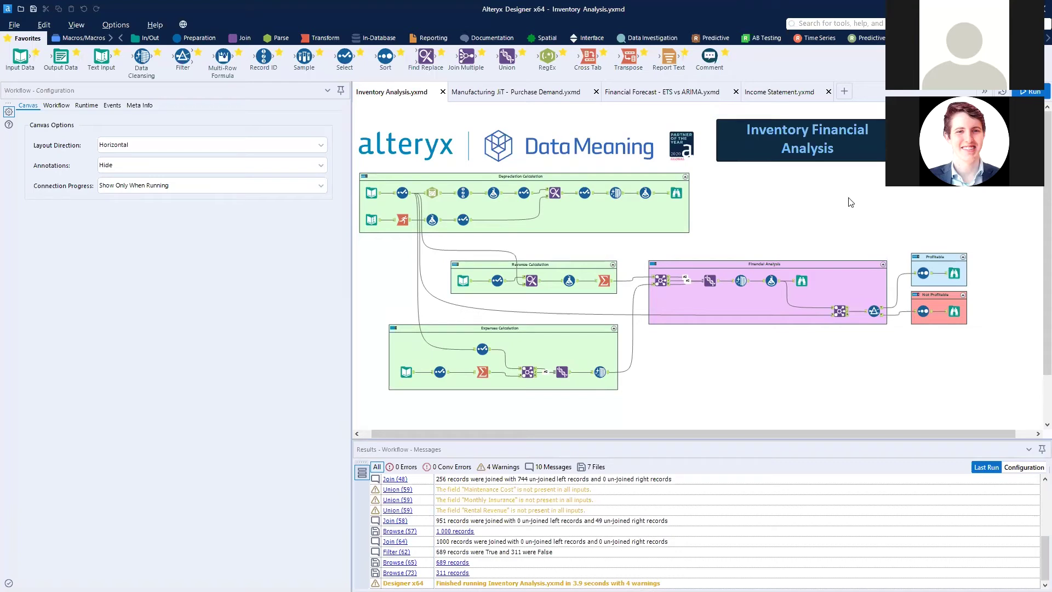
Step: Review the Profitable and Not Profitable Browse outputs in an enlarged results area, and open the sort options for Annual Profit (Loss)
click(954, 273)
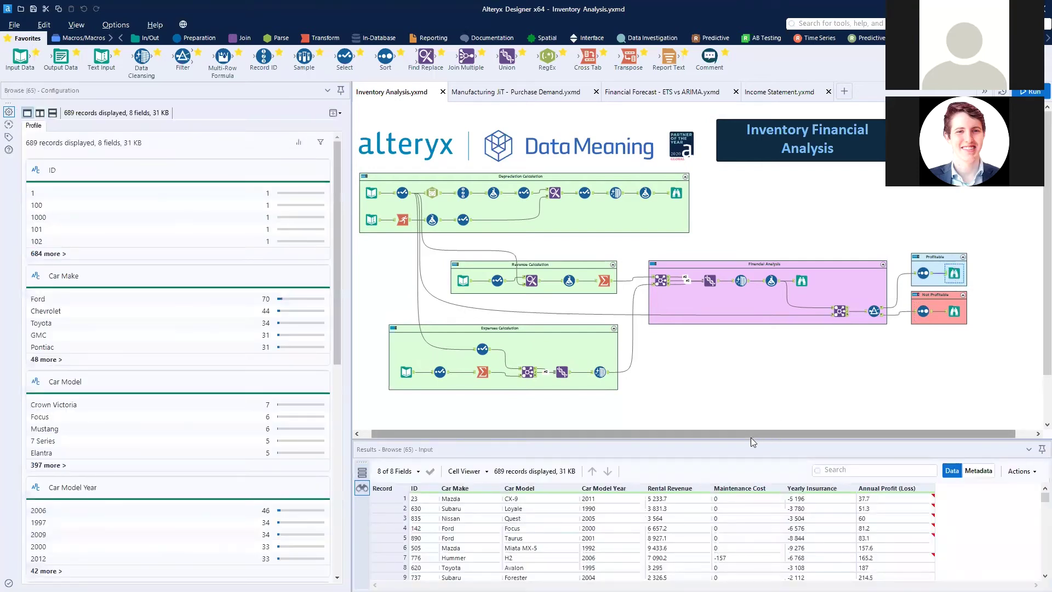
drag(751, 438, 751, 364)
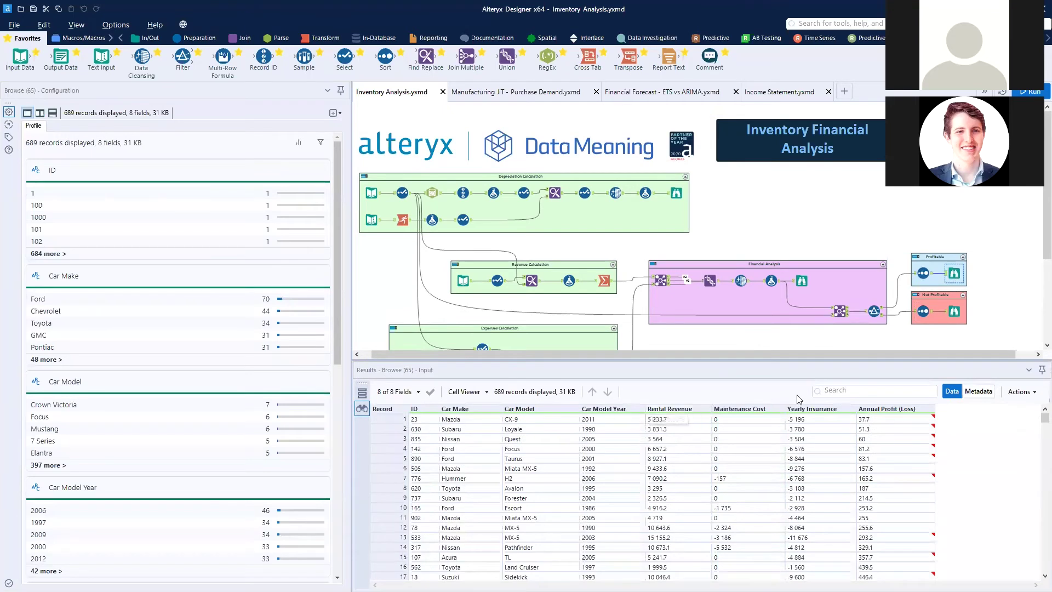
click(954, 312)
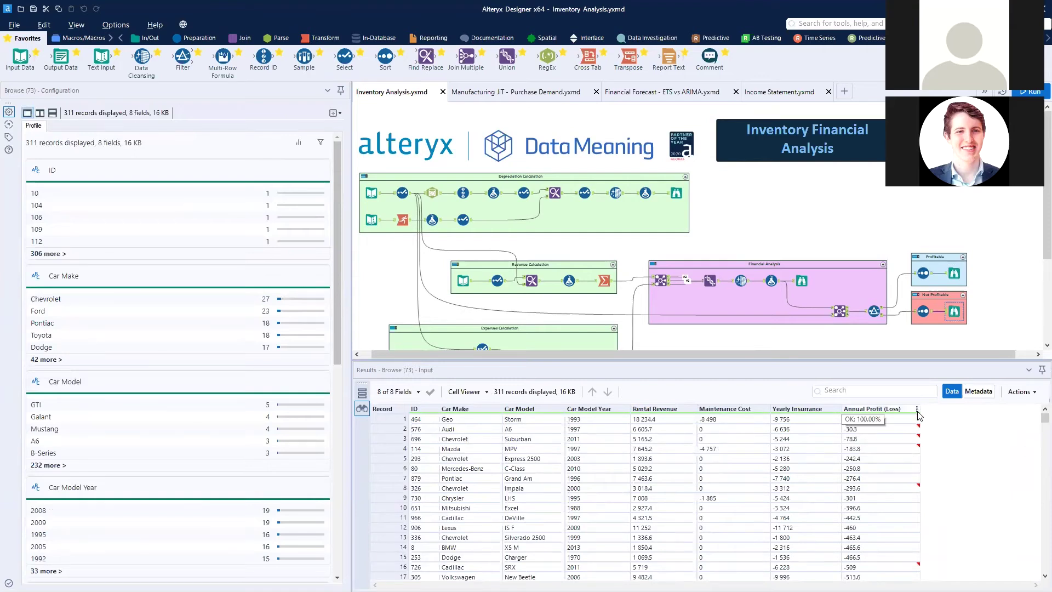
click(919, 415)
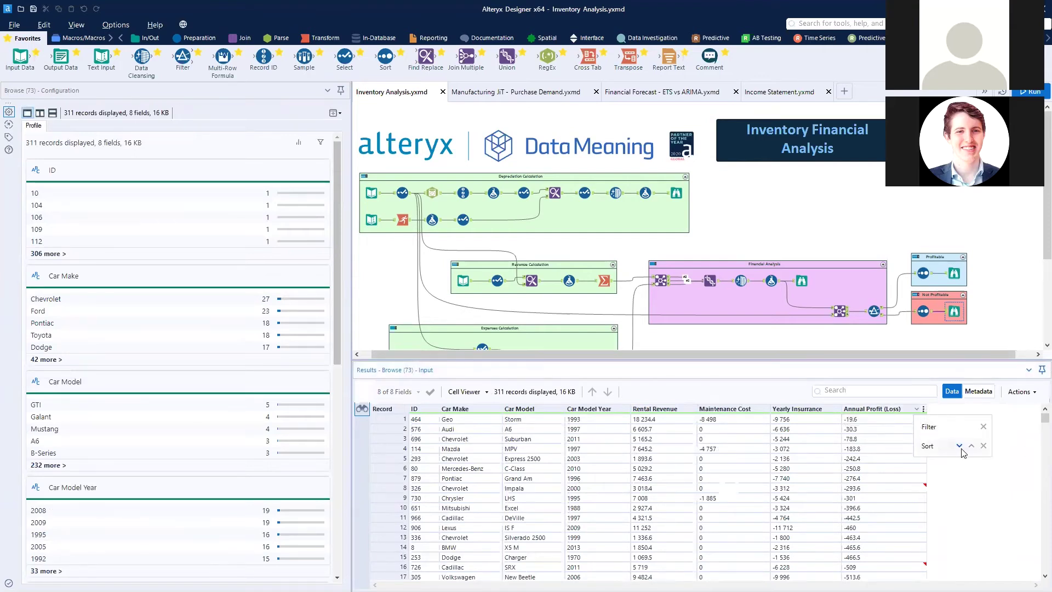
click(923, 456)
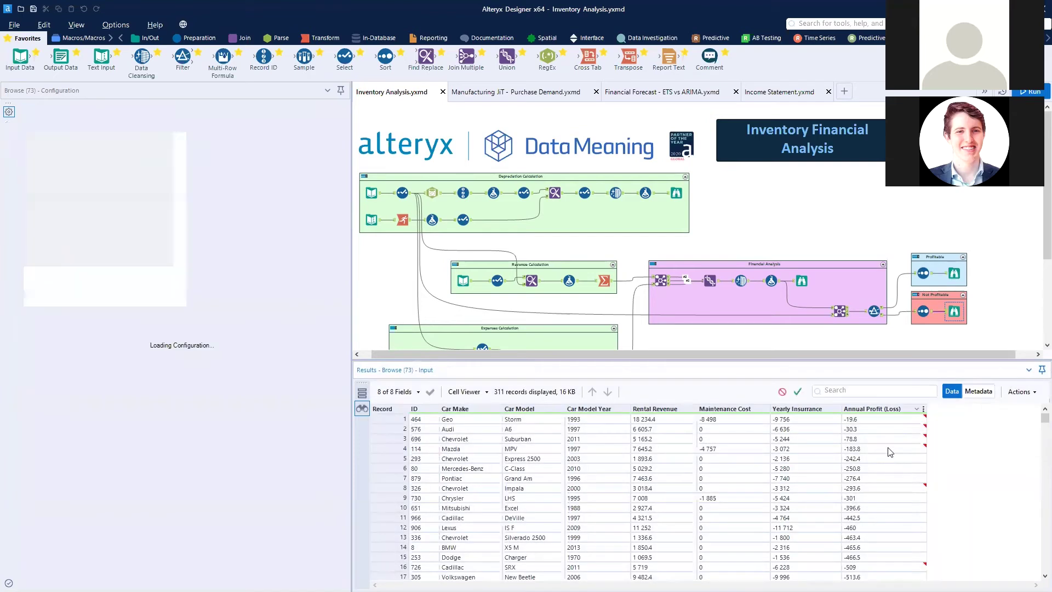
click(882, 449)
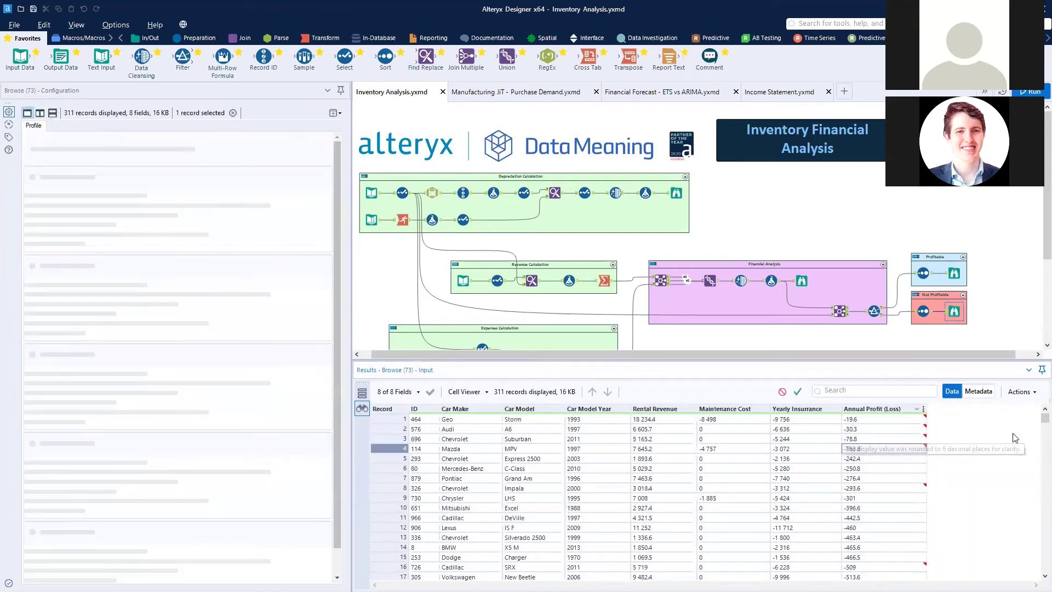
Step: Inspect the last and first records of the Not Profitable output to compare the cars with the largest and smallest annual losses
drag(1045, 419, 1046, 570)
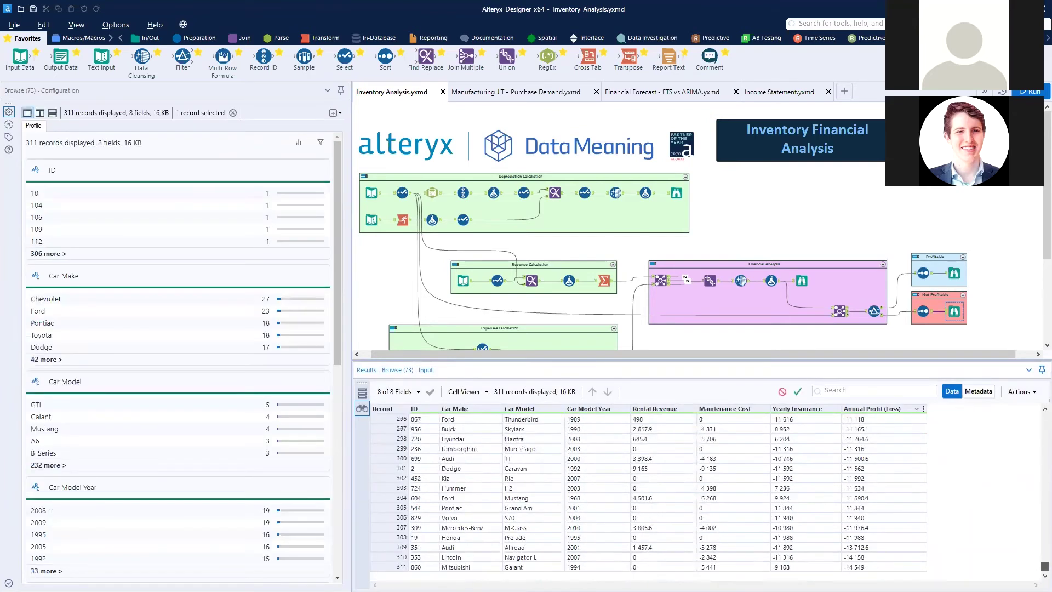
click(402, 568)
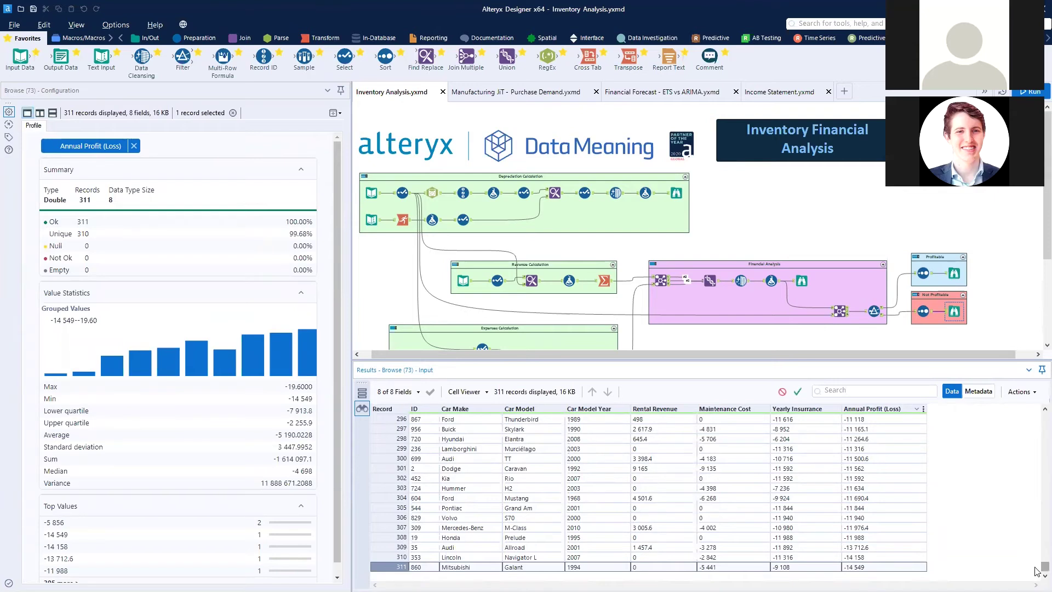
drag(1038, 570, 1036, 408)
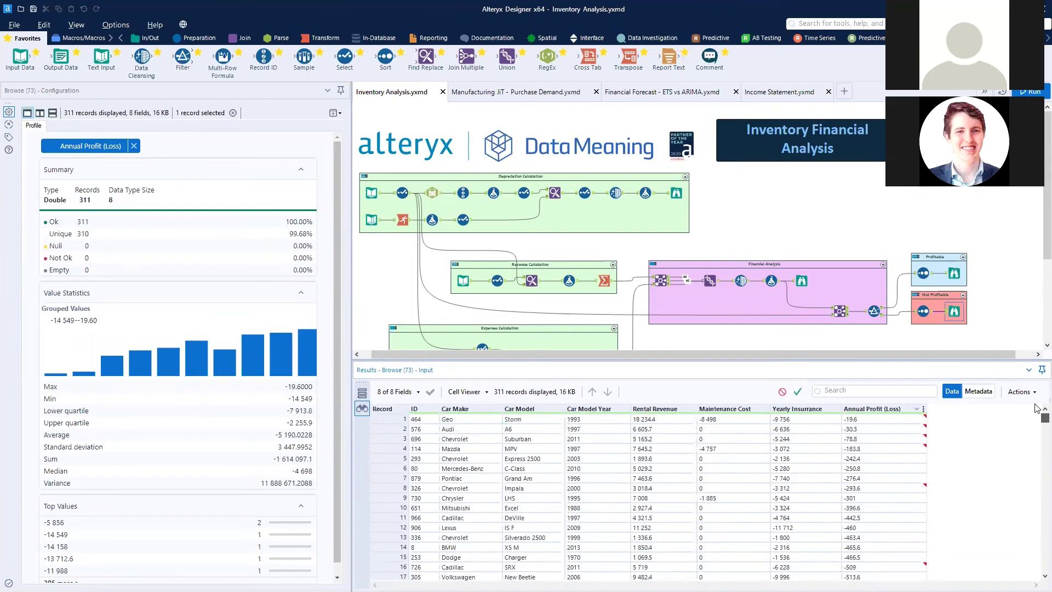
click(419, 420)
click(400, 418)
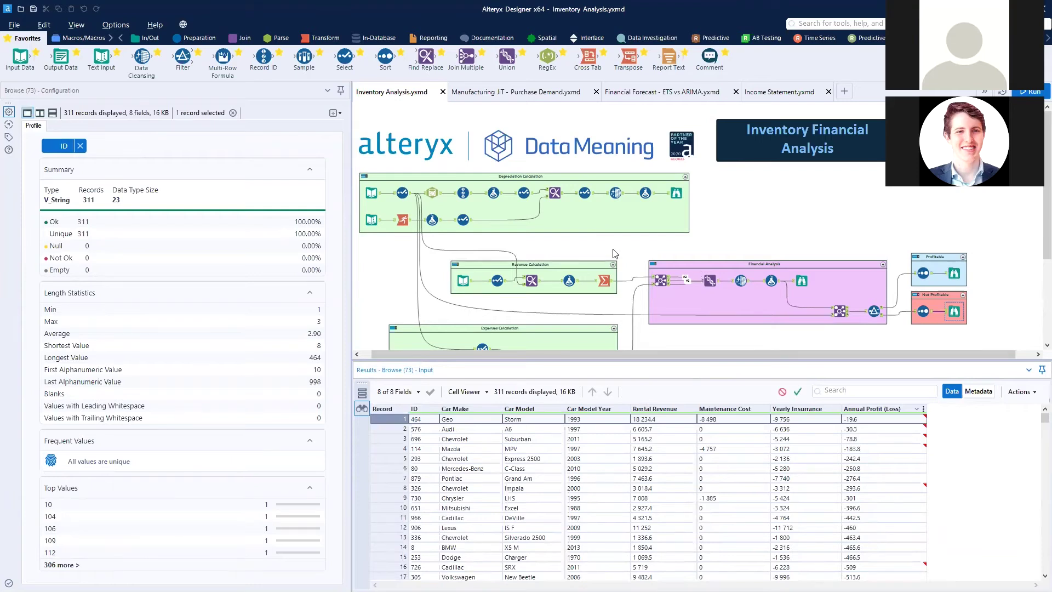
Step: Switch from the workflow to the slide presentation and advance to the JiT Inventory slide
scroll(614, 253, down, 1)
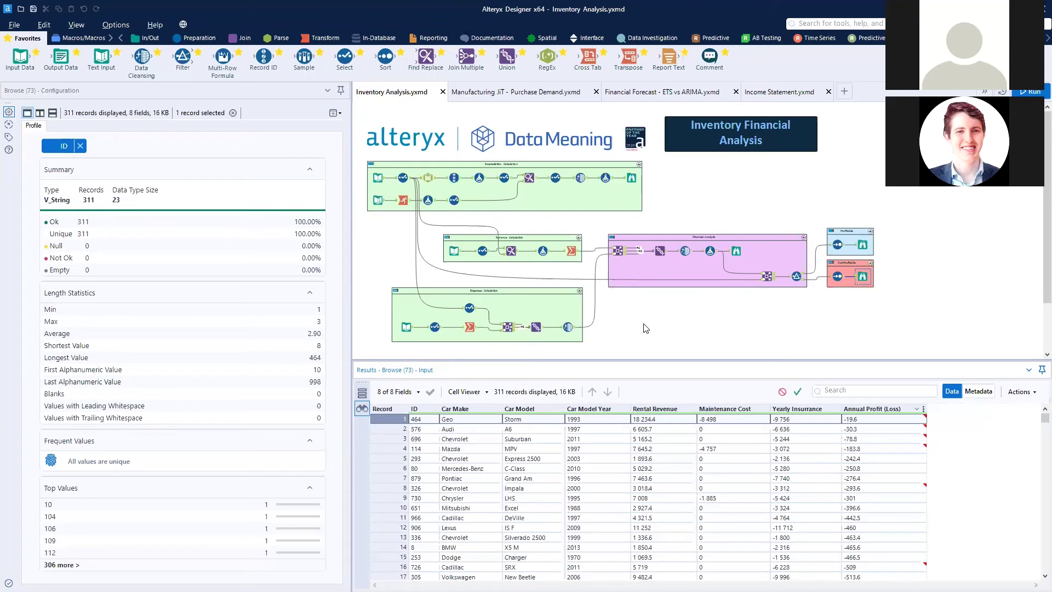
key(alt+Tab)
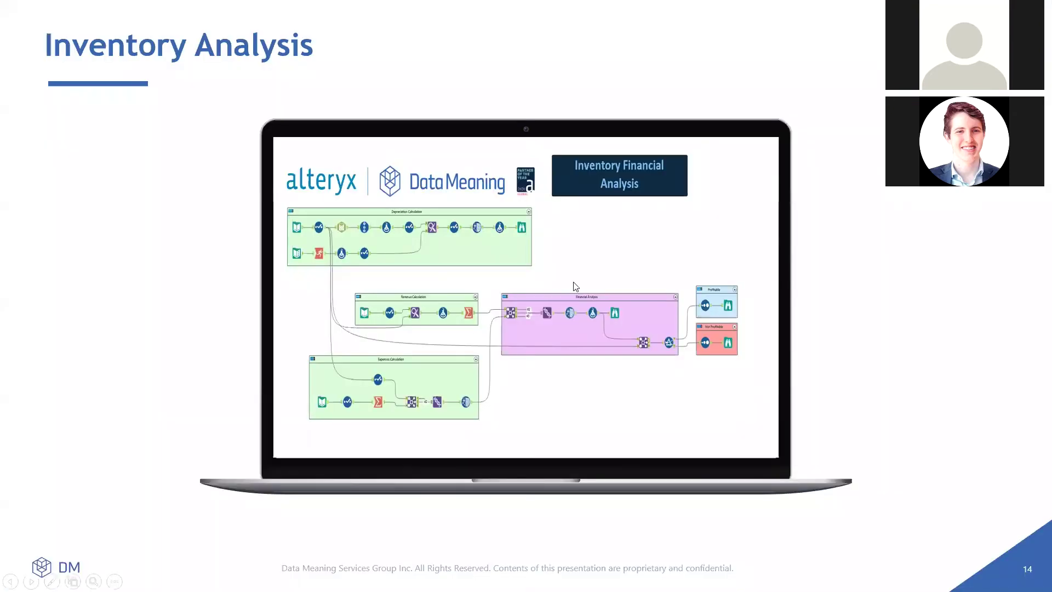
key(Right)
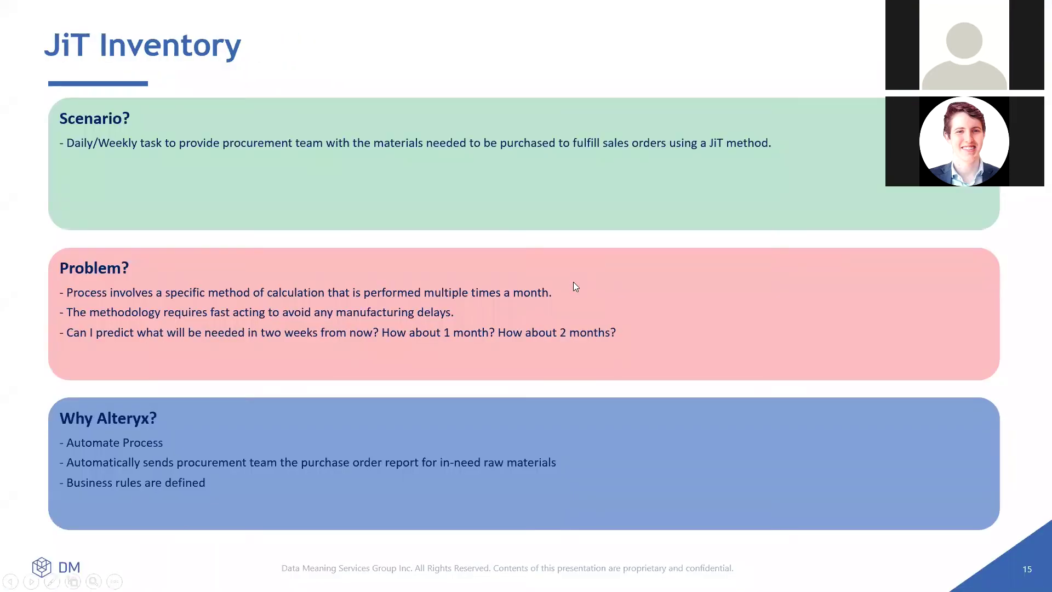
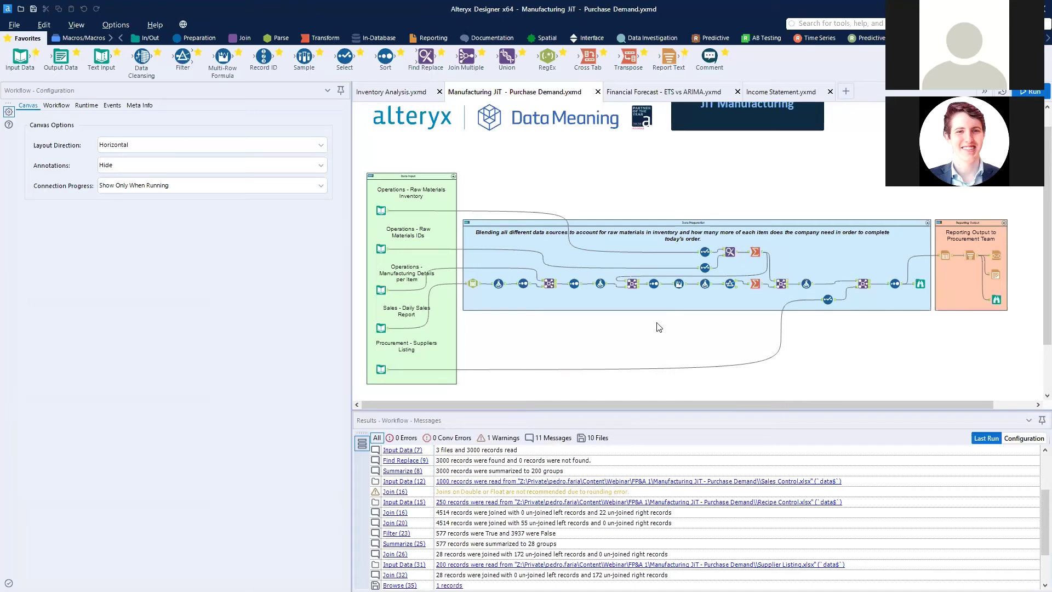
Step: Review the five data inputs of the JiT workflow, covering raw materials inventory, material IDs, manufacturing details, daily sales and suppliers, and return to the workflow messages
click(382, 209)
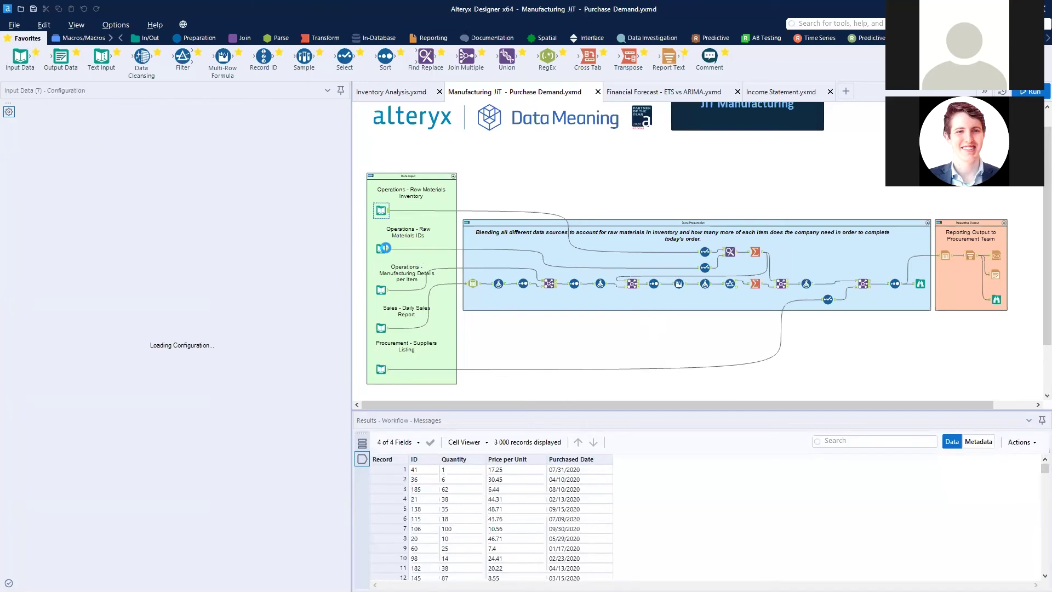
click(385, 248)
click(386, 290)
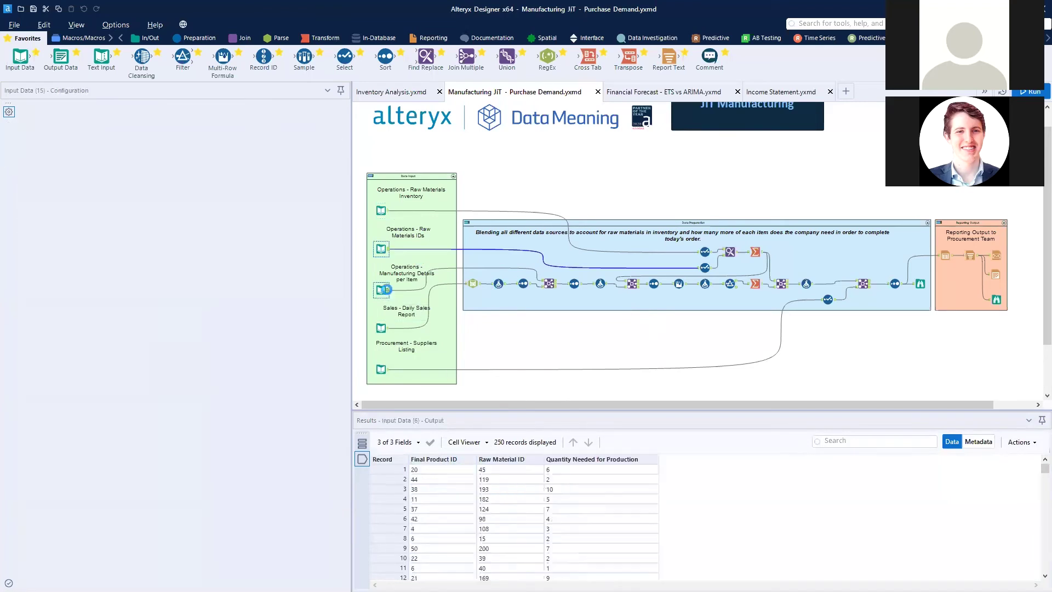
click(385, 327)
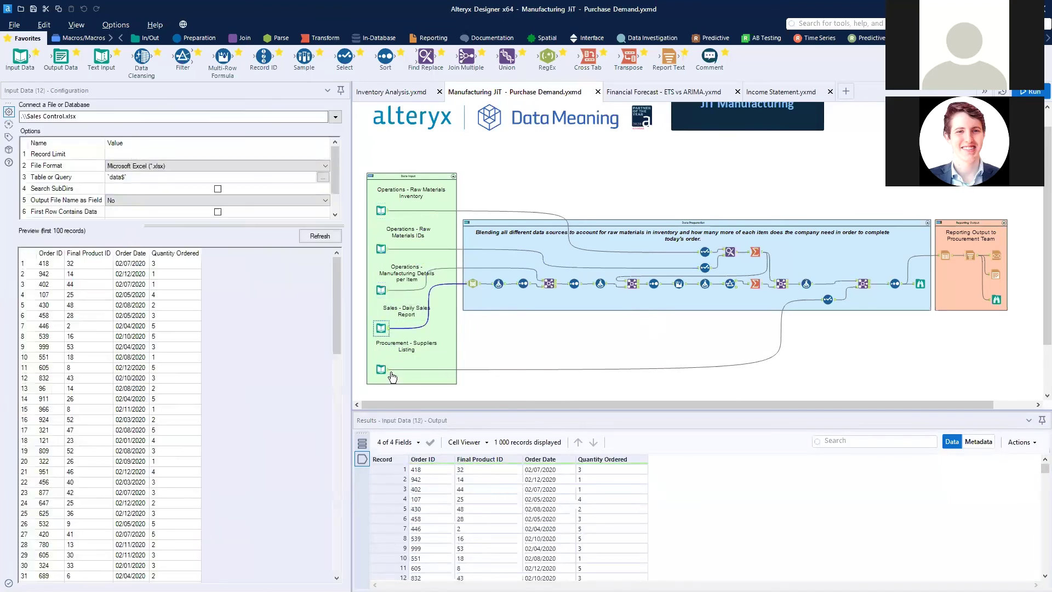
click(387, 370)
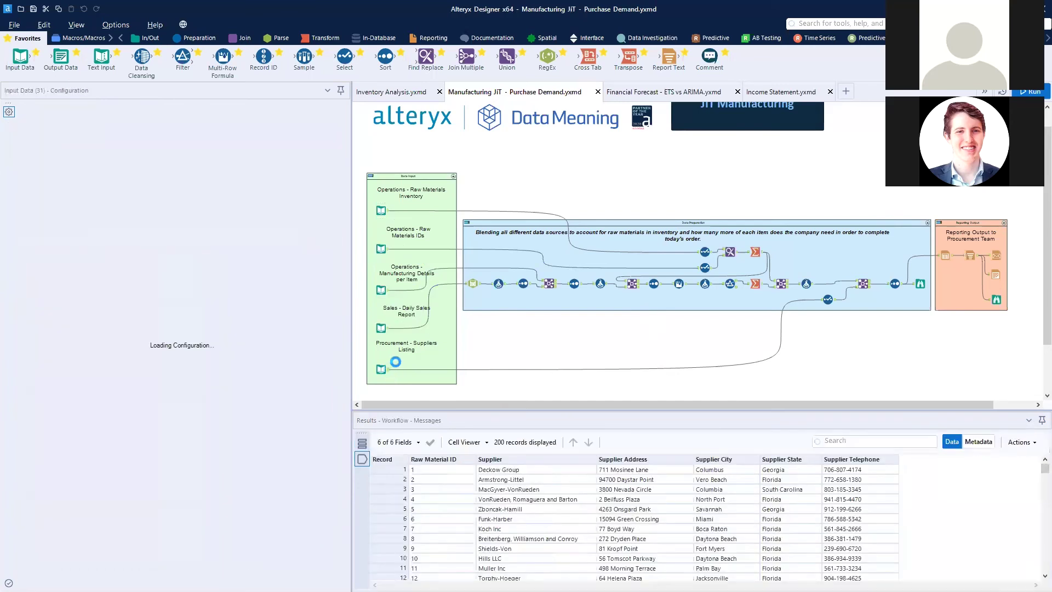
click(514, 353)
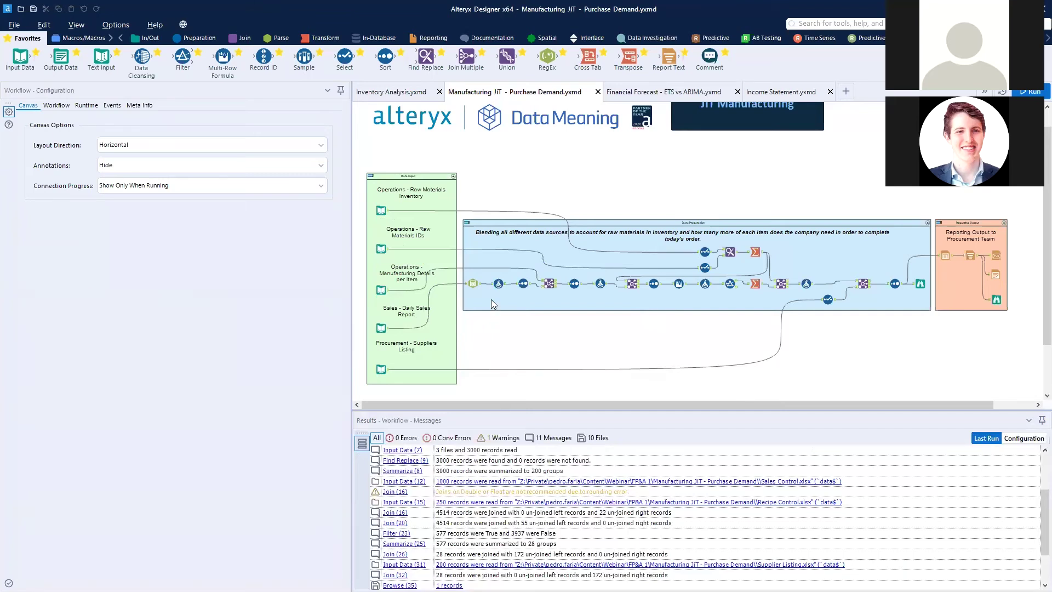
Step: Examine the DateTime conversion of Order Date, the Formula output with Final Delivery Day, and the Join output of raw materials needed for today's orders
click(480, 284)
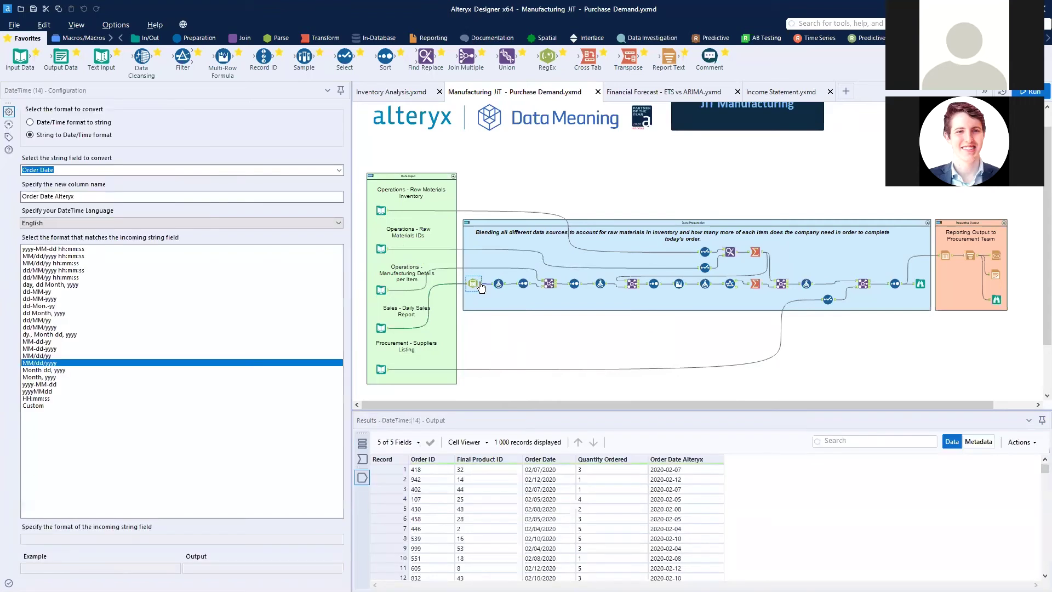
click(504, 284)
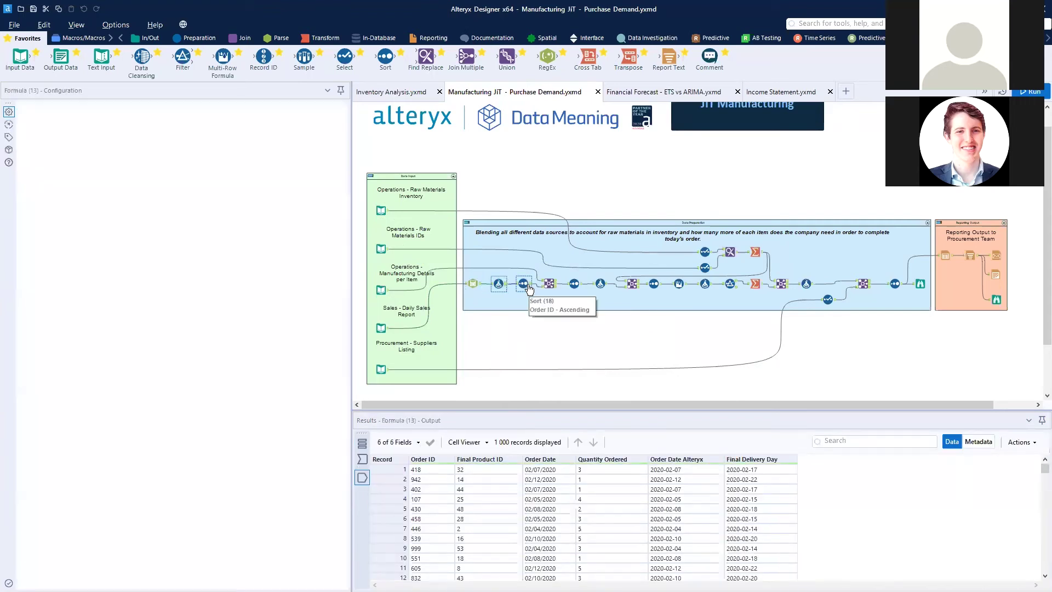
click(787, 285)
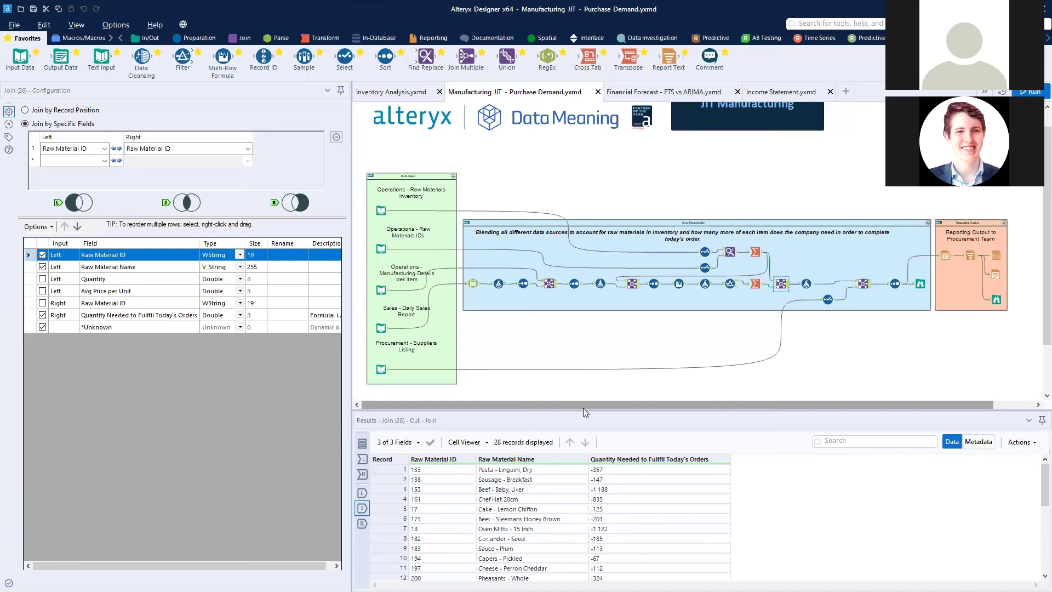
Step: Search the tools for "opt", highlight the Optimization tool in the results, and clear the search
click(815, 21)
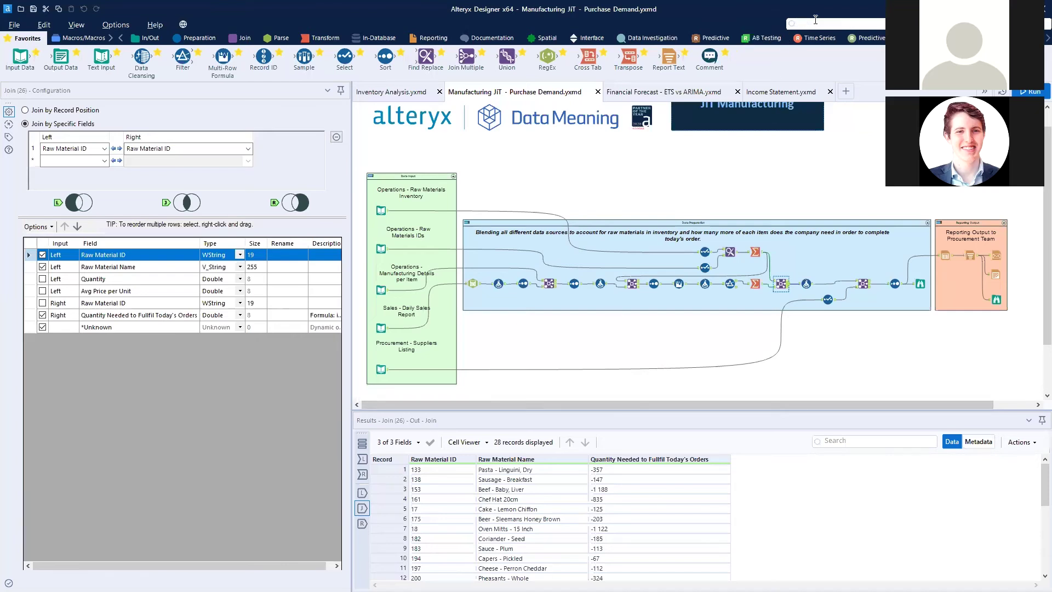
text(opt)
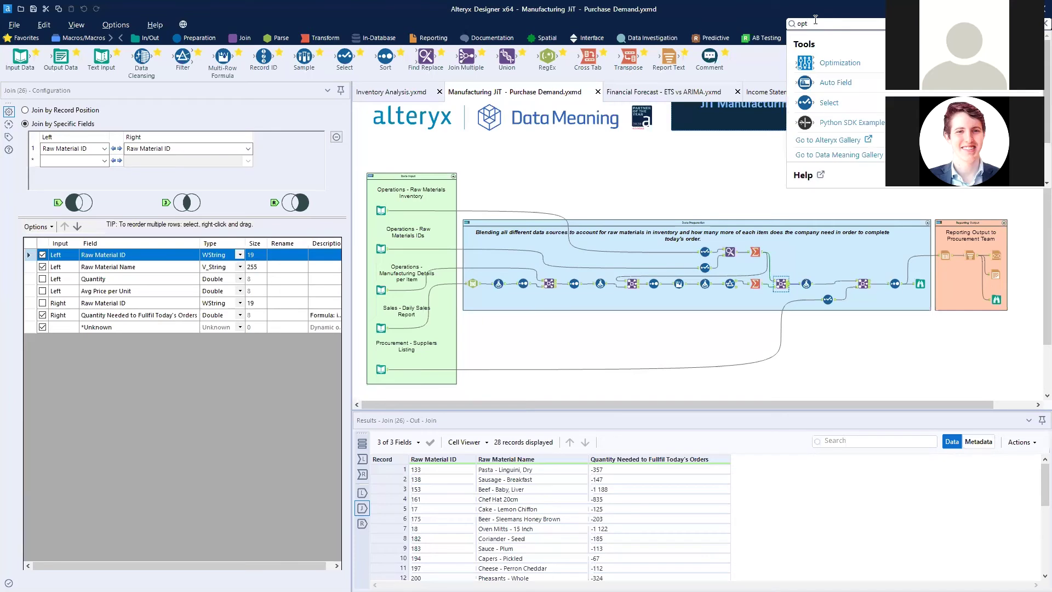
key(Down)
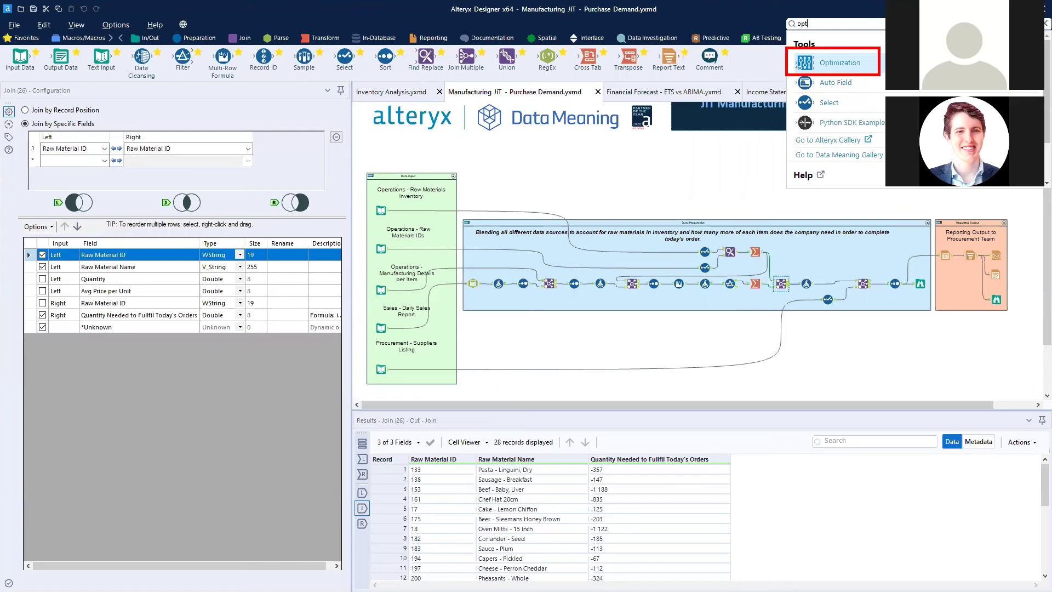
key(BackSpace)
key(BackSpace)
key(BackSpace)
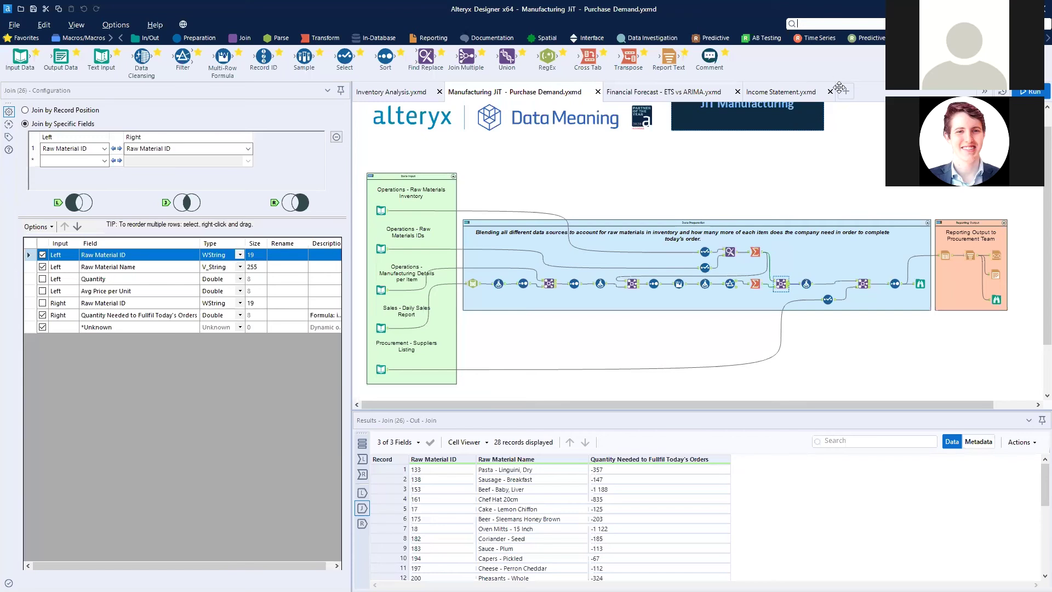
Step: Review the Data Preparation Browse output, including the needed raw material quantities and the supplier address and telephone columns
click(920, 283)
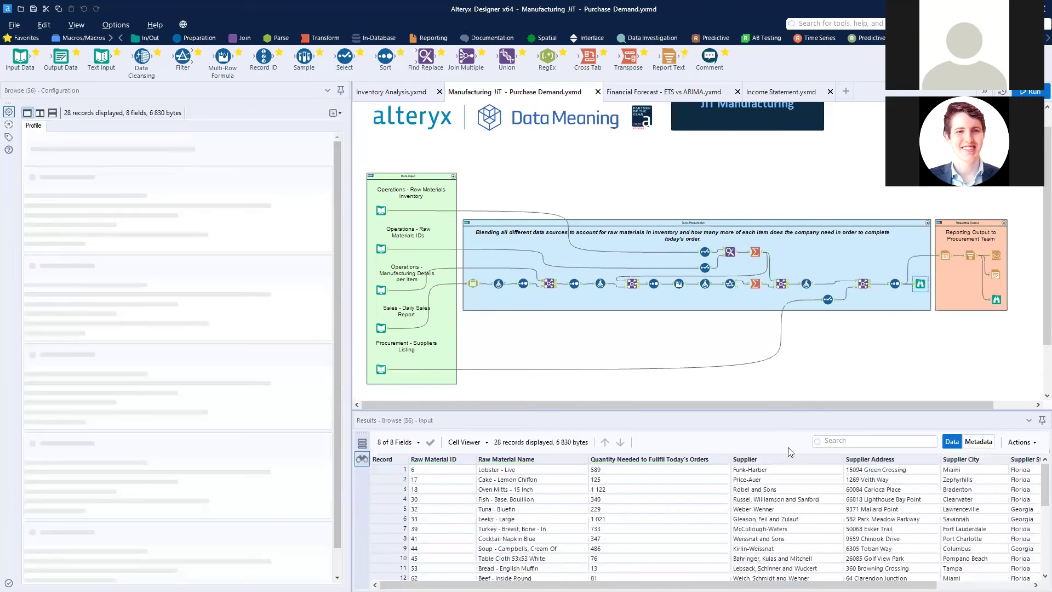
drag(723, 585, 813, 585)
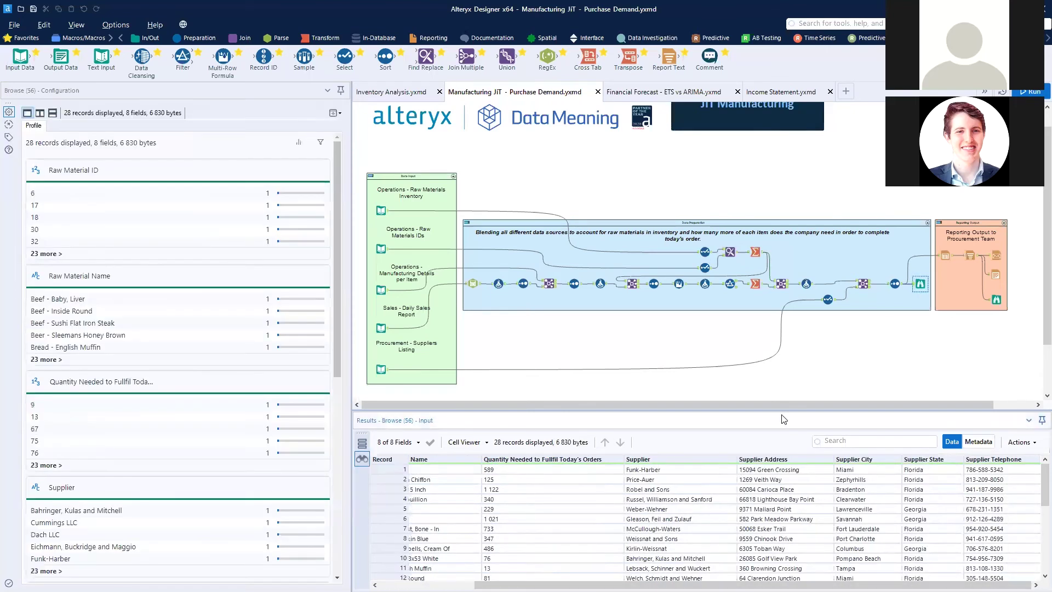
drag(783, 411, 783, 316)
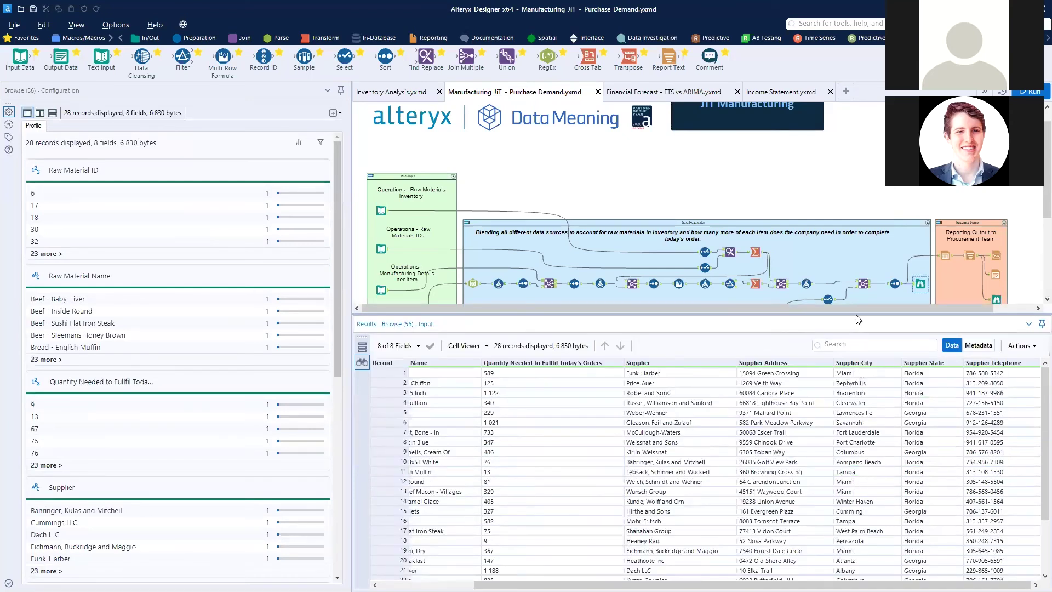
drag(856, 315, 856, 390)
Step: Open the PDF report produced by the Render tool, look through its raw materials table, and close it to return to the workflow
click(995, 274)
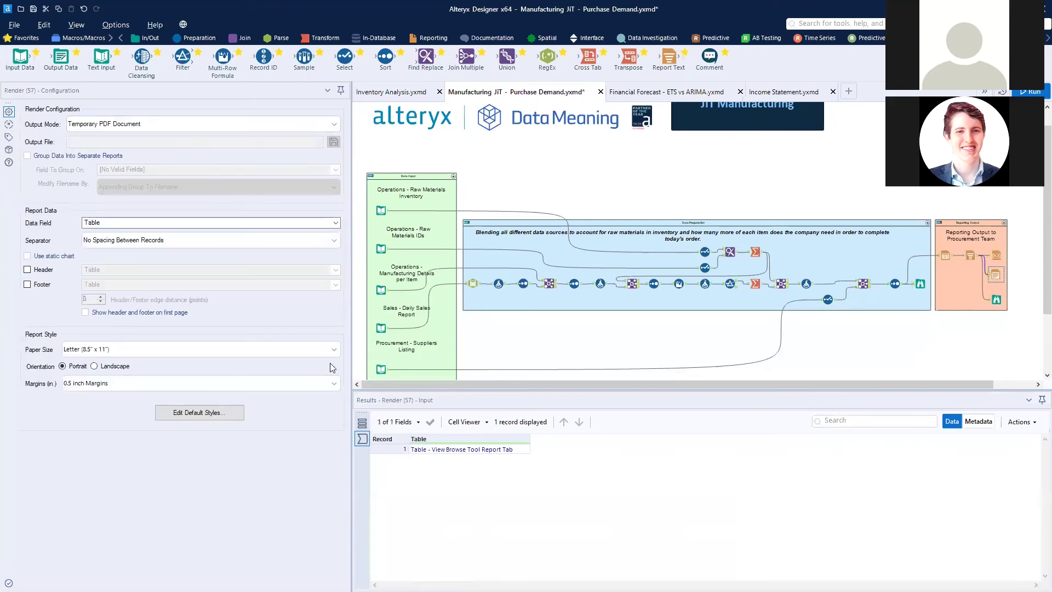
click(362, 422)
click(540, 433)
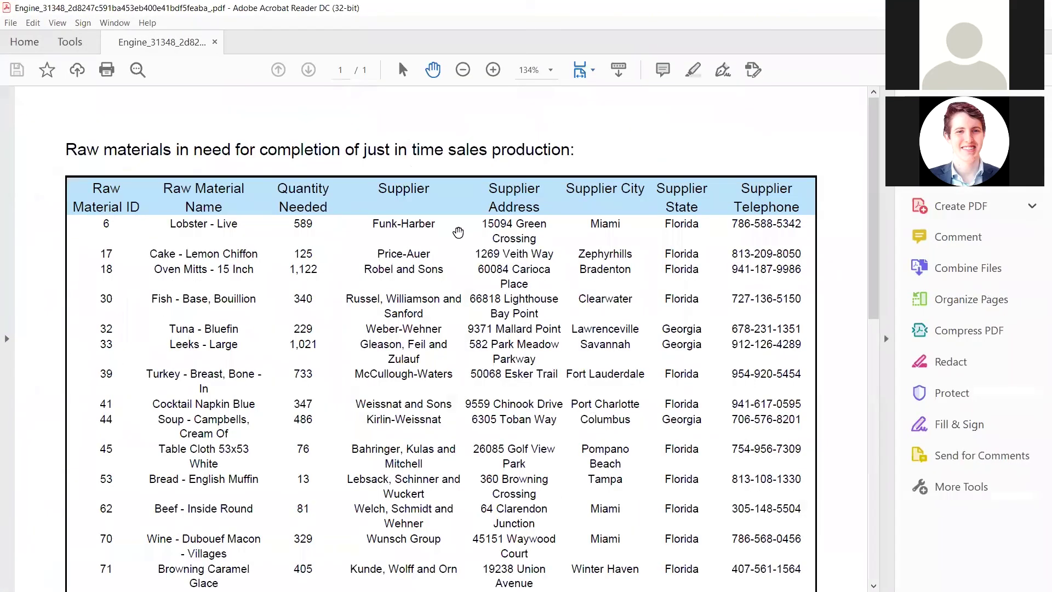
scroll(442, 242, down, 10)
scroll(441, 242, up, 8)
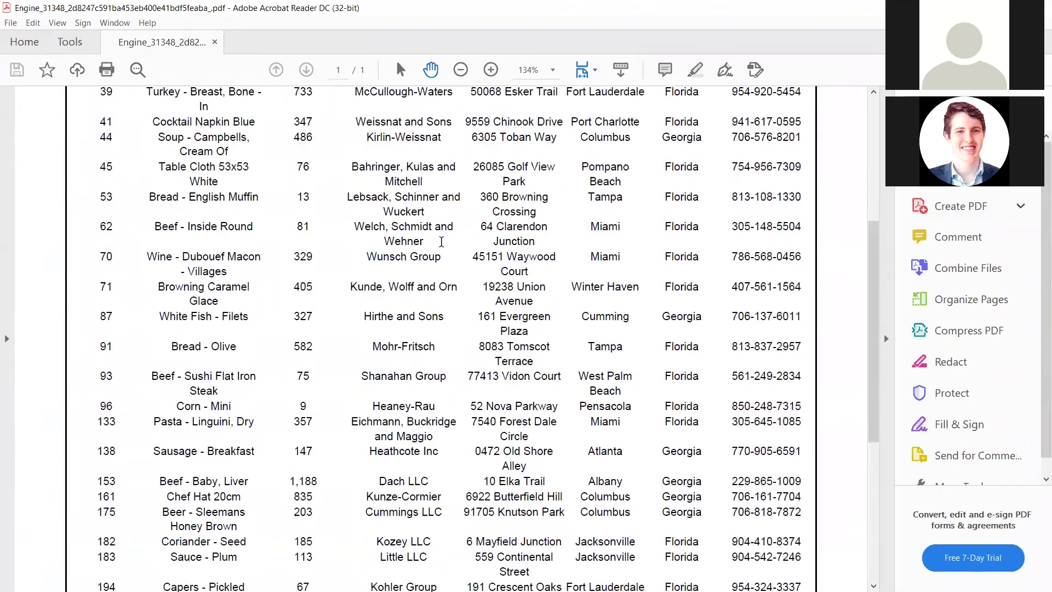
click(1047, 8)
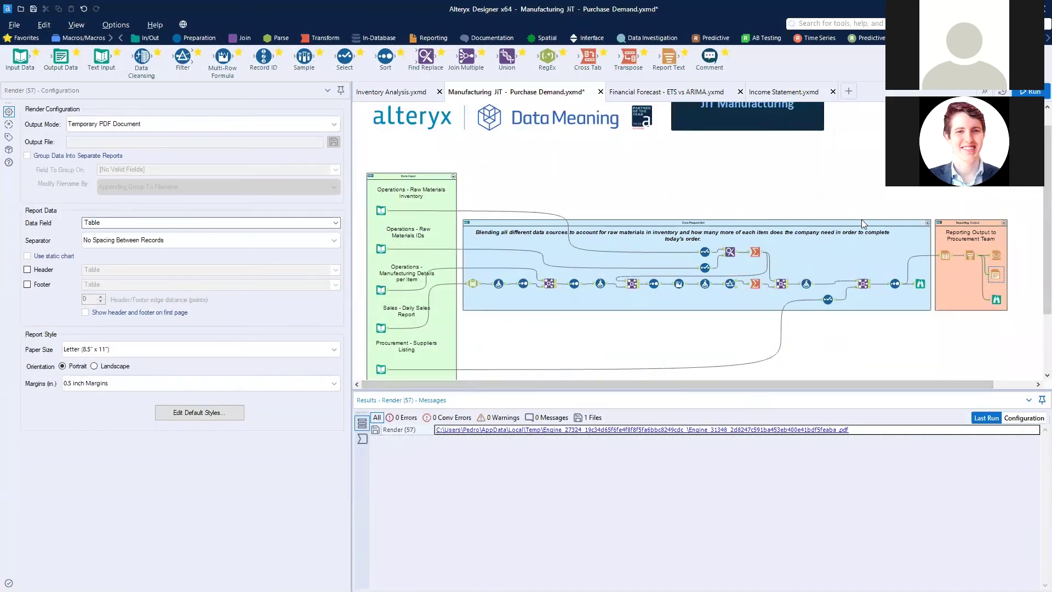
Step: Review the Email tool's configuration, pointing out the From, Username and Password fields used to send the report
click(998, 255)
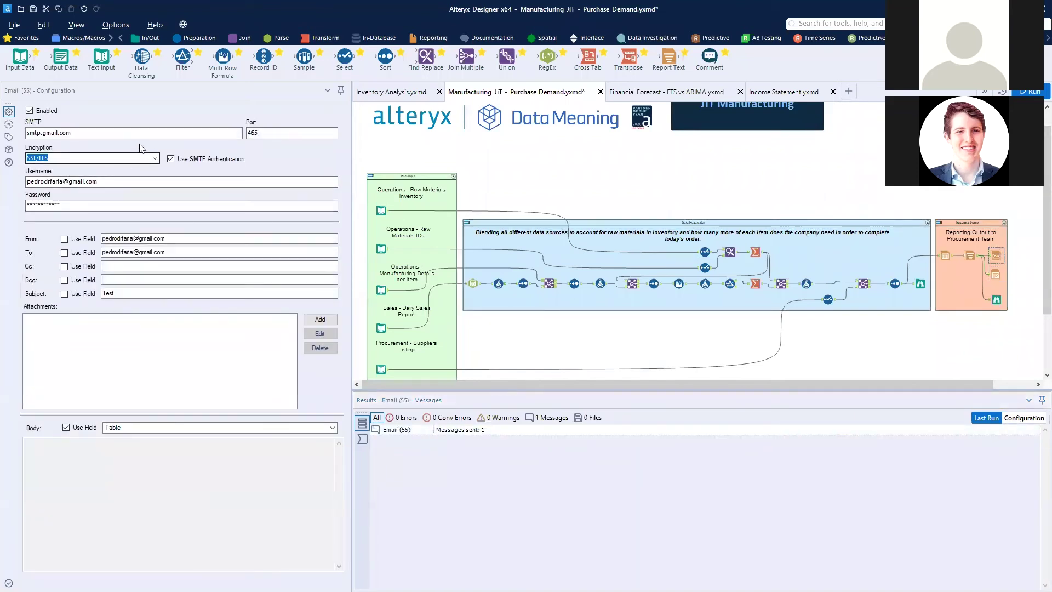
drag(173, 236, 301, 222)
drag(117, 181, 199, 173)
drag(73, 205, 157, 205)
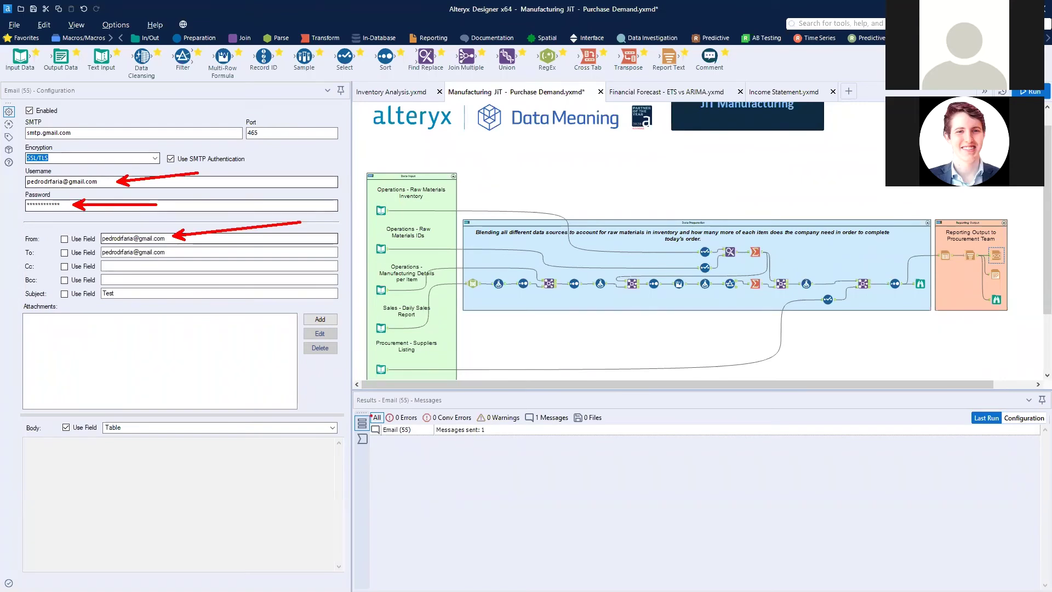
Step: Examine the Email tool's results messages, zooming in and marking the entry about sent messages with a red box
drag(364, 412, 525, 457)
key(Escape)
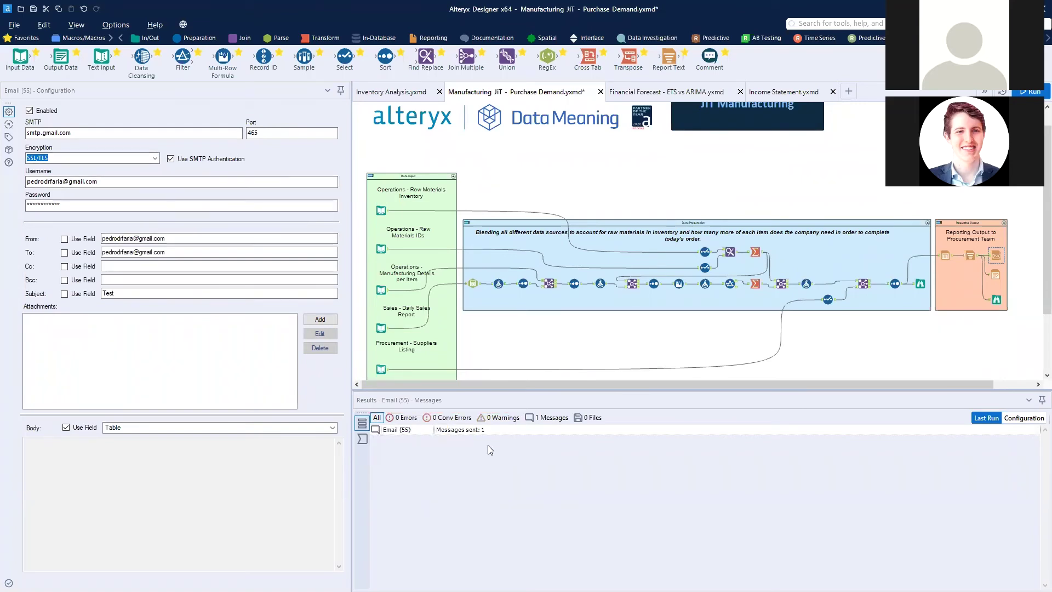
key(ctrl+1)
click(484, 444)
drag(239, 376, 573, 464)
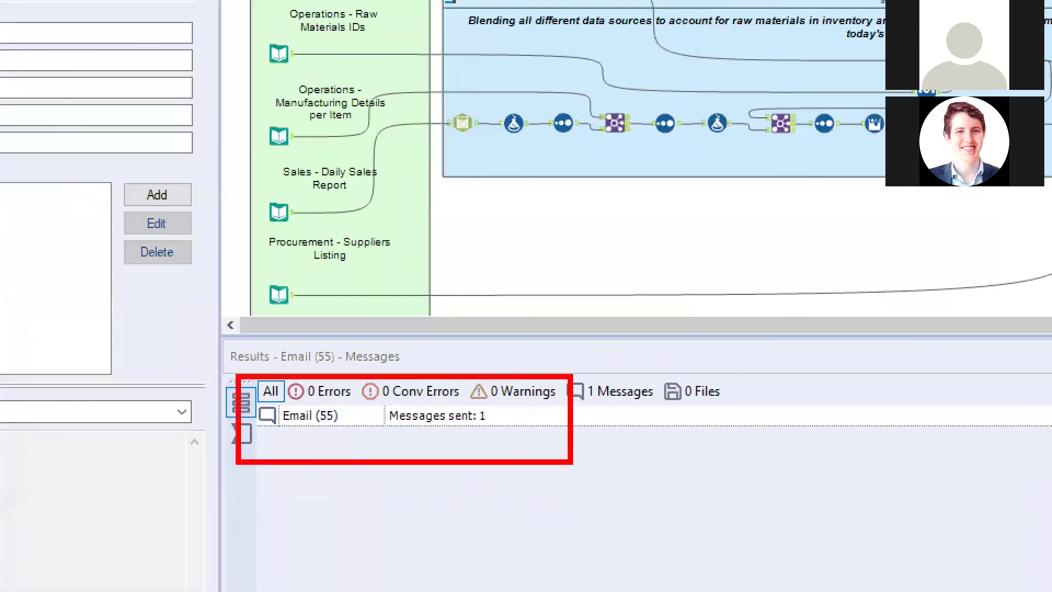
drag(486, 428, 528, 515)
key(Escape)
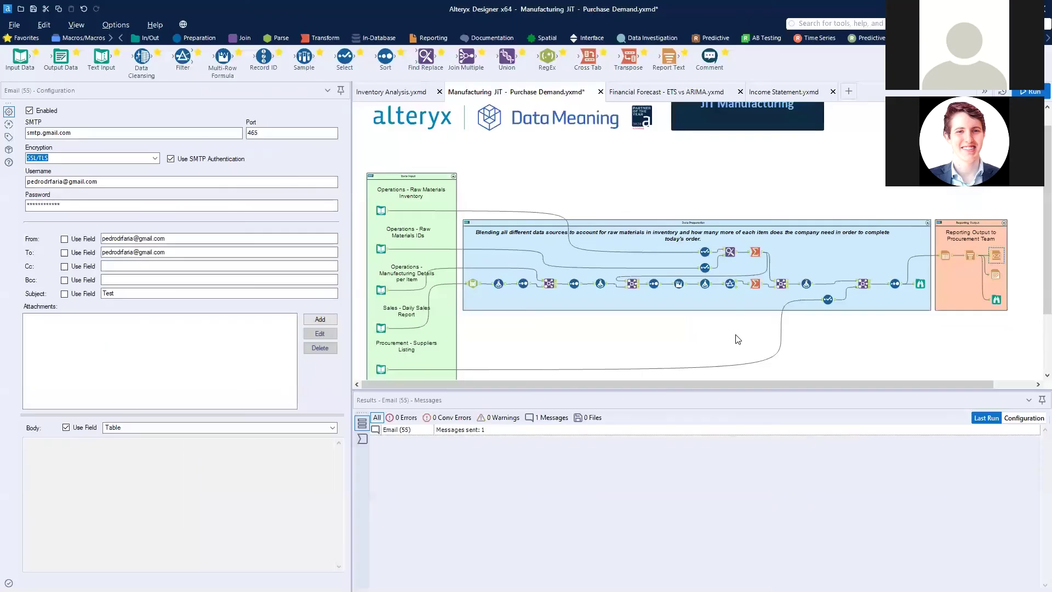
Step: Switch to the slide presentation and advance from the JiT Inventory slide to the Financial Forecast slide
drag(1011, 265, 981, 286)
key(alt+Tab)
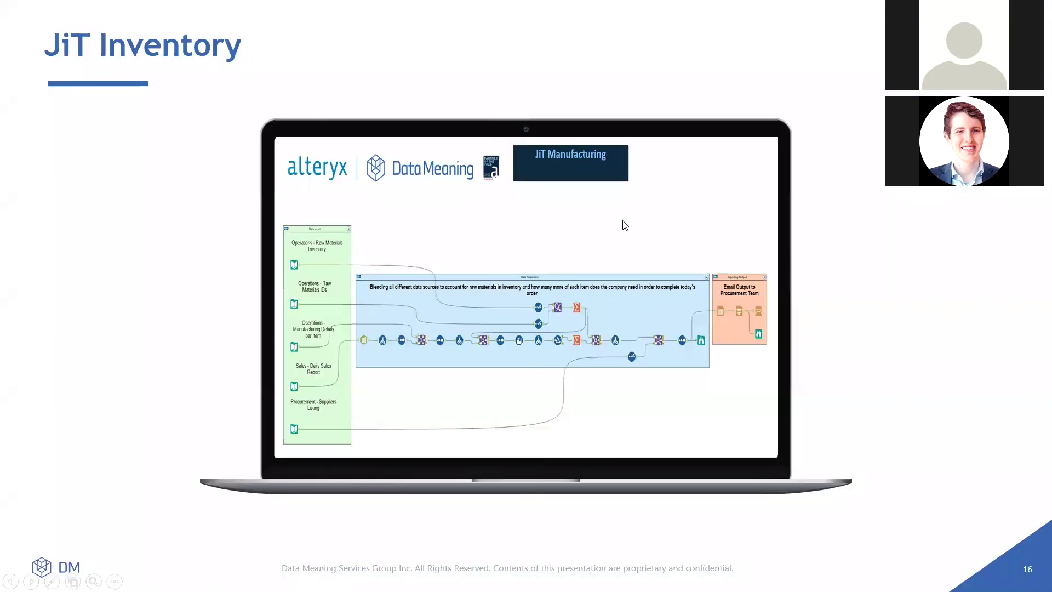
click(420, 189)
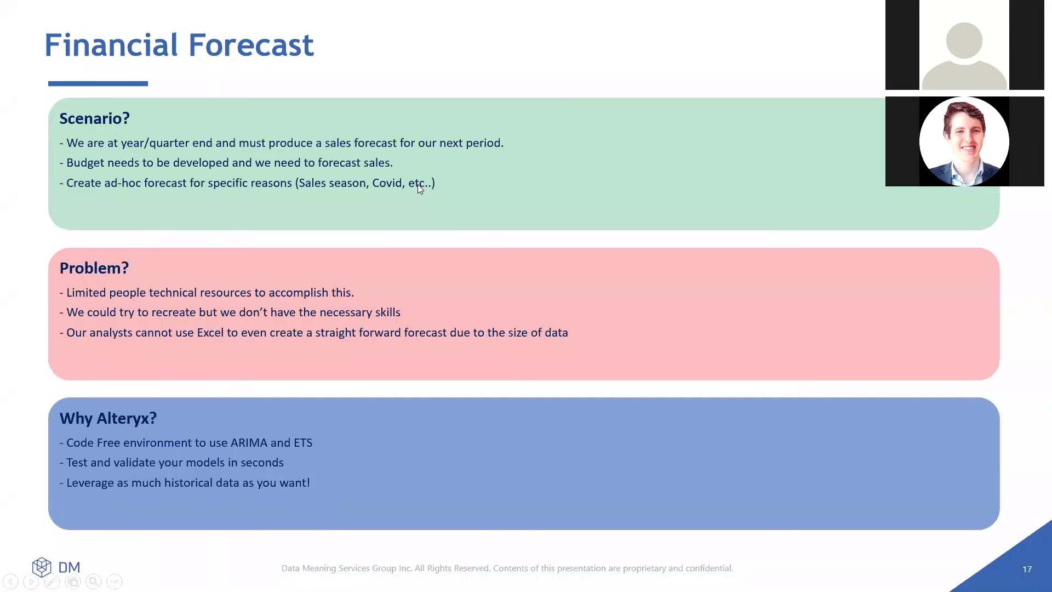
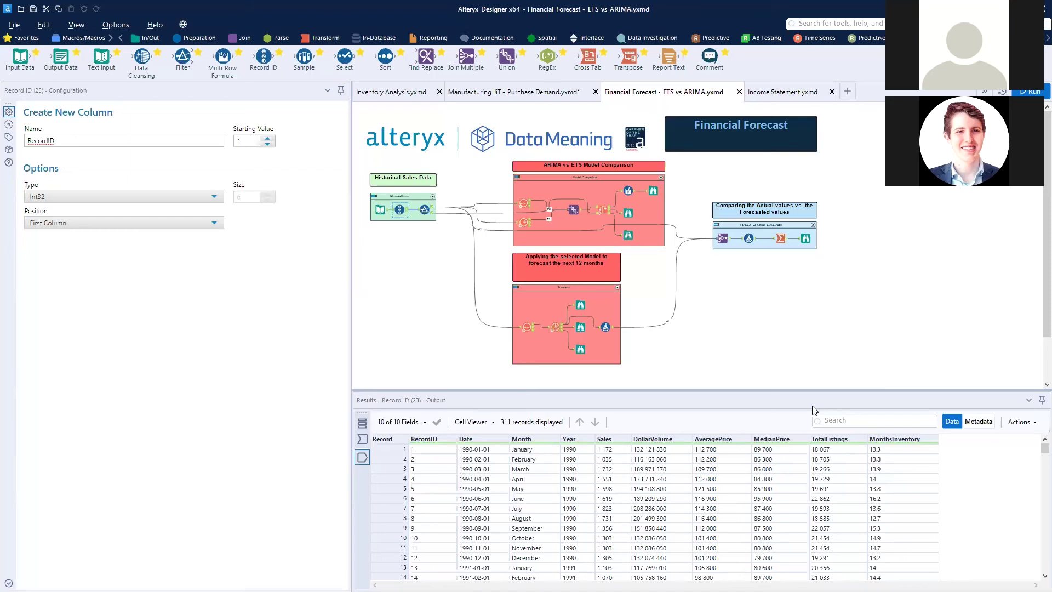
Step: Review the ARIMA tool's configuration in the Model Comparison container, including its monthly frequency and number of forecast plot periods
click(378, 38)
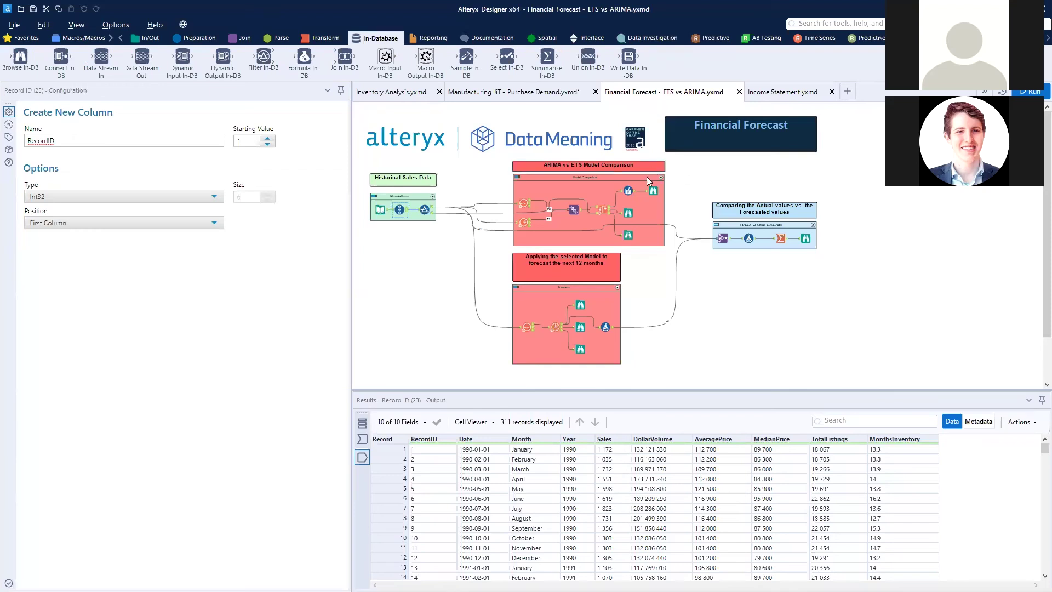
click(519, 205)
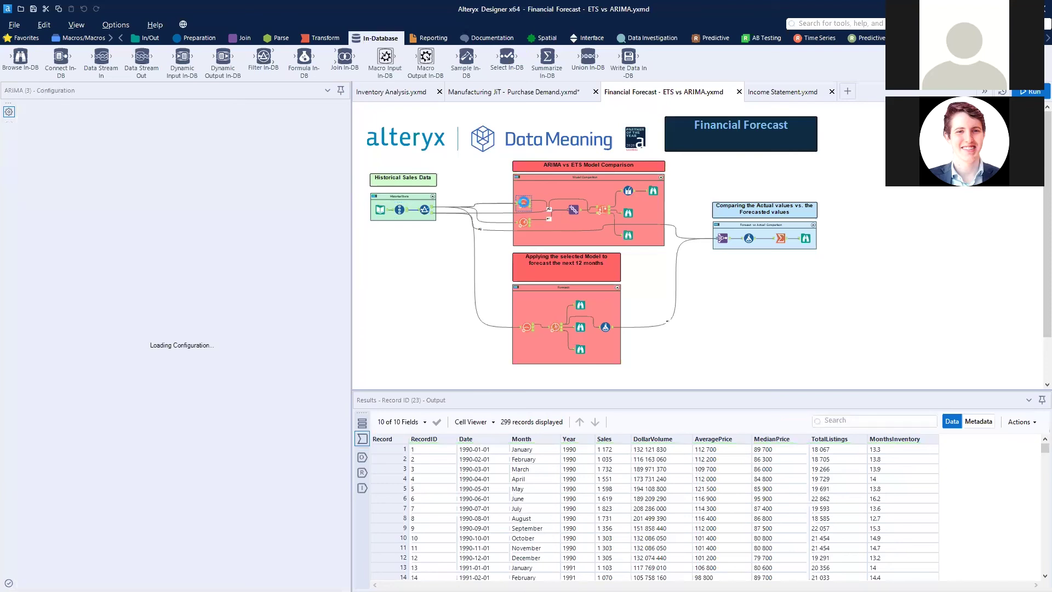
scroll(530, 208, up, 3)
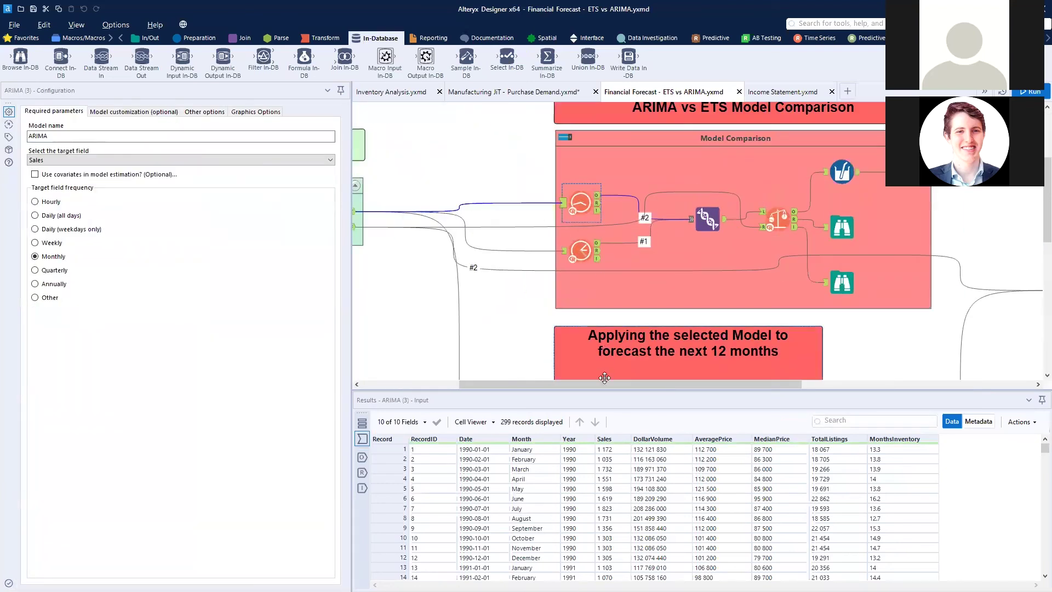
scroll(640, 390, right, 2)
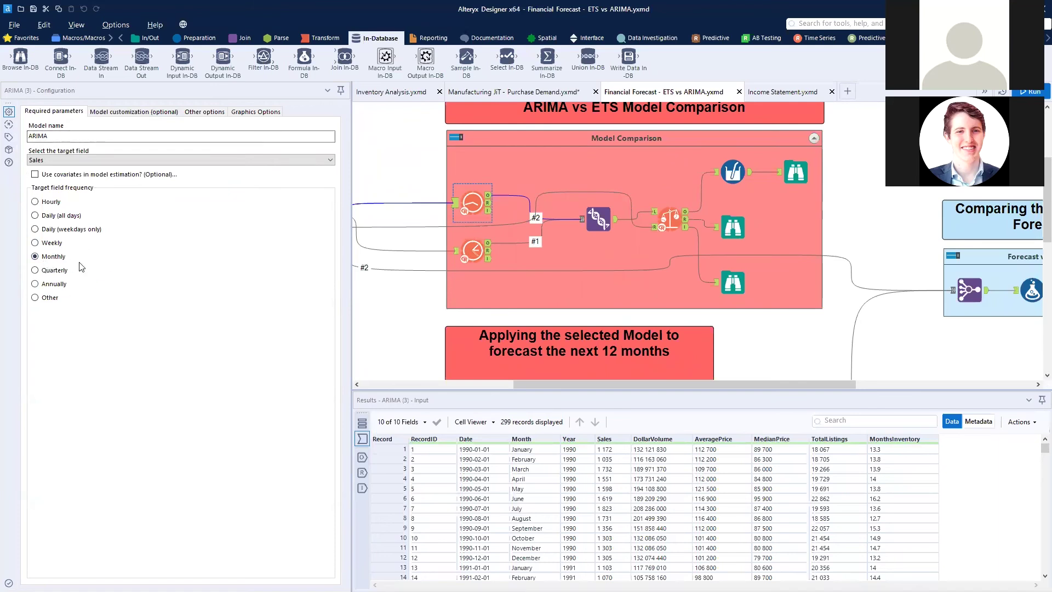
click(213, 112)
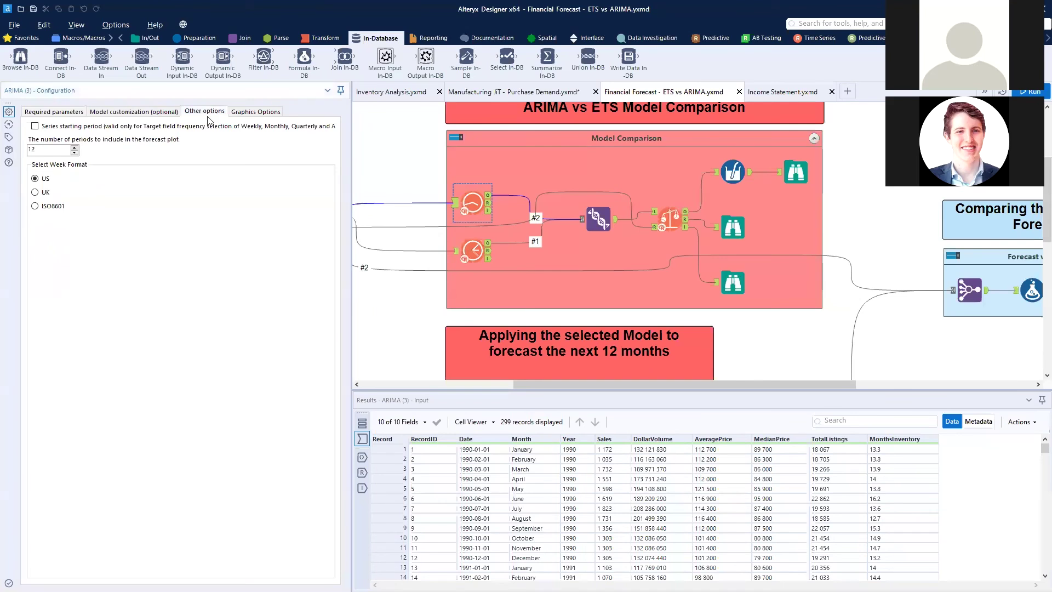
double_click(45, 149)
click(45, 149)
Step: Review the ETS tool's required parameters and other options, highlighting the number of periods to include in the forecast plot
click(464, 249)
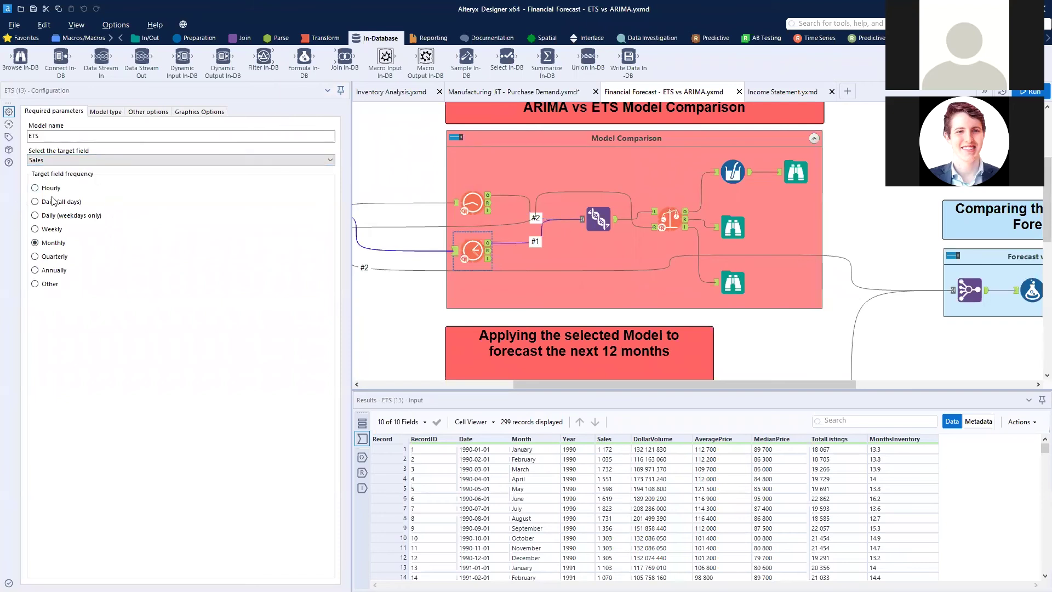
click(148, 112)
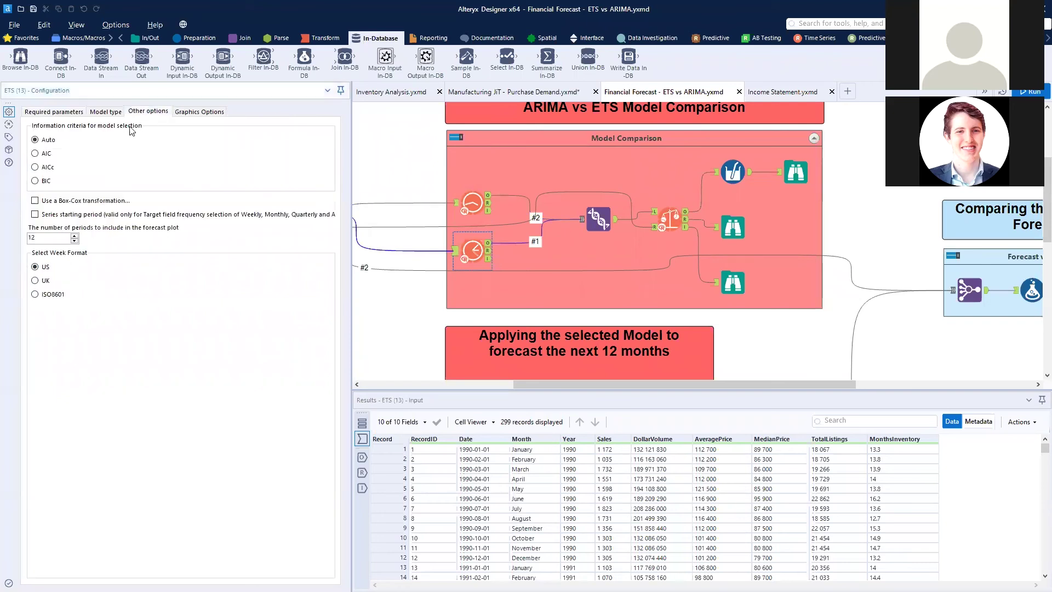
double_click(40, 240)
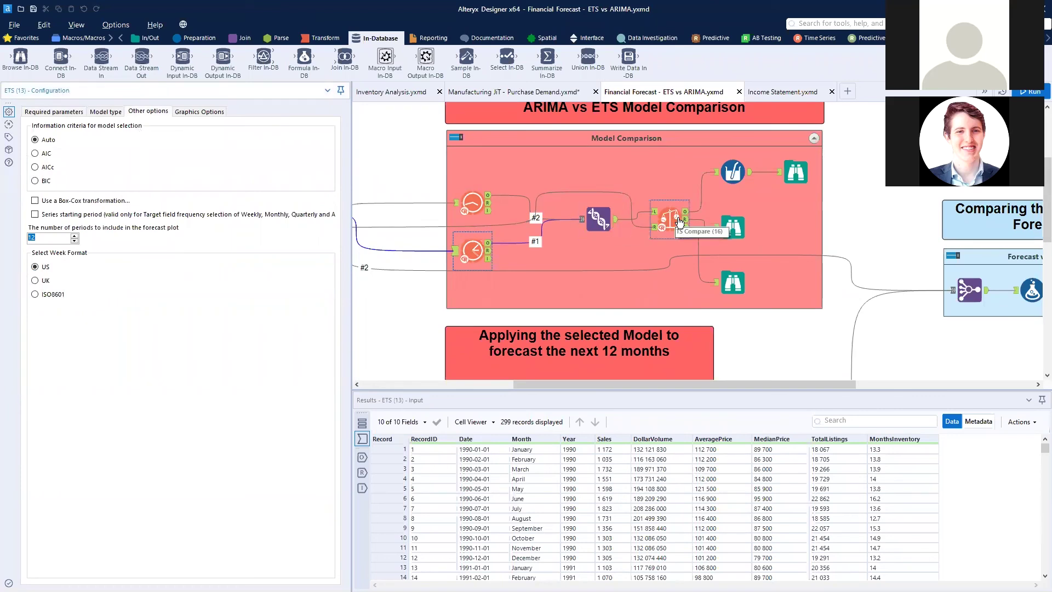
Step: Inspect the Browse output of the model comparison, comparing the ME, RMSE, MPE and MAPE error measures for ARIMA and ETS
click(789, 179)
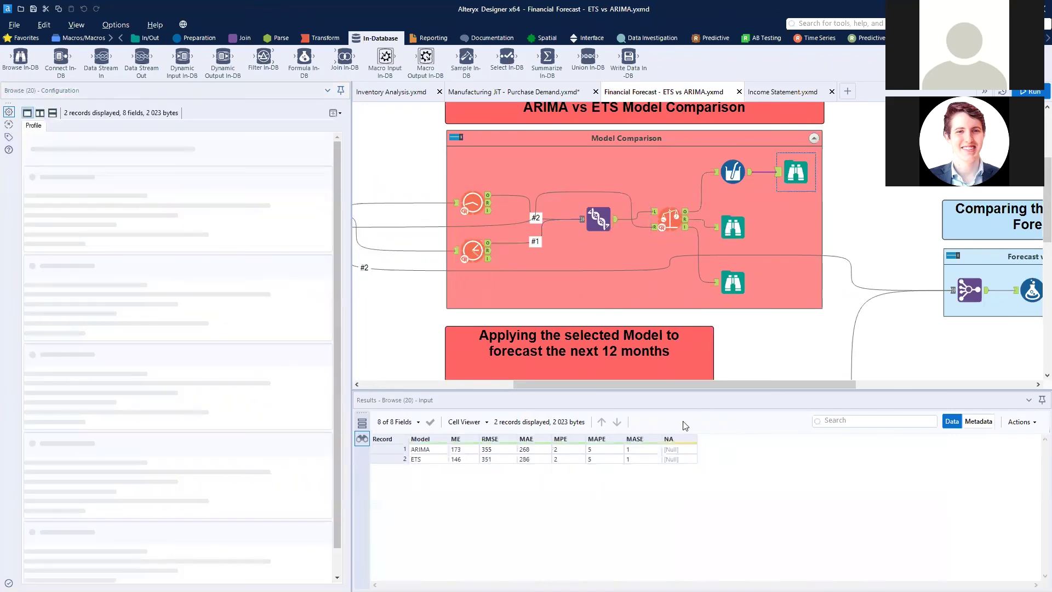
click(432, 461)
click(557, 460)
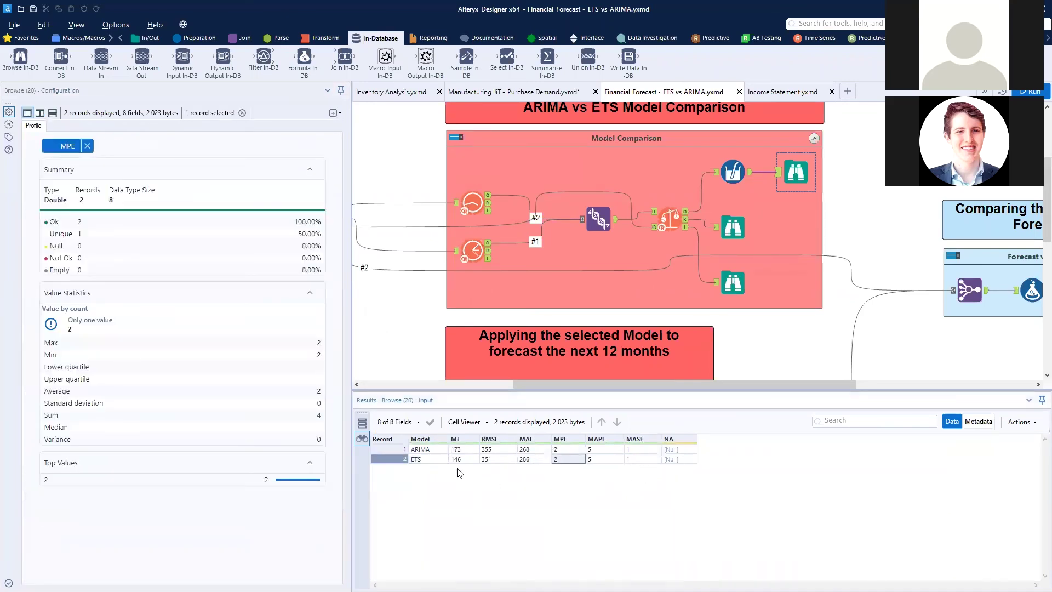
click(463, 460)
click(507, 460)
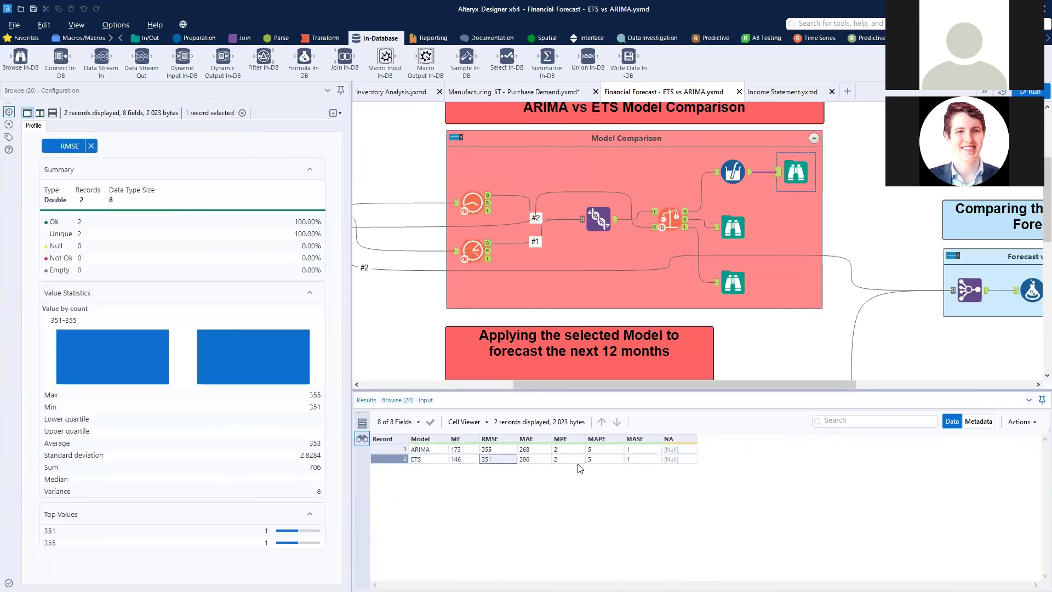
click(504, 449)
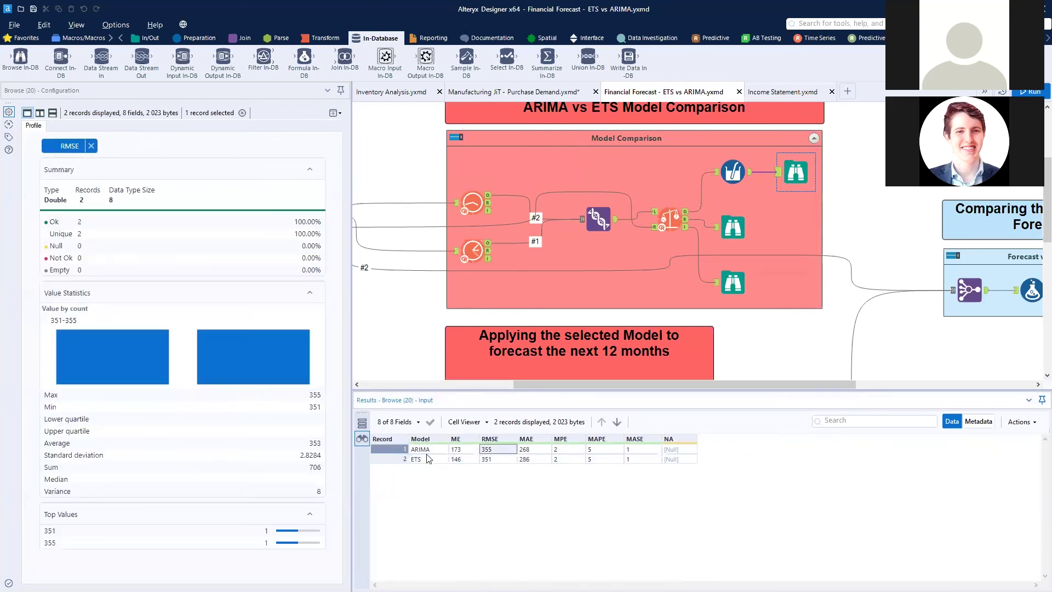
click(621, 450)
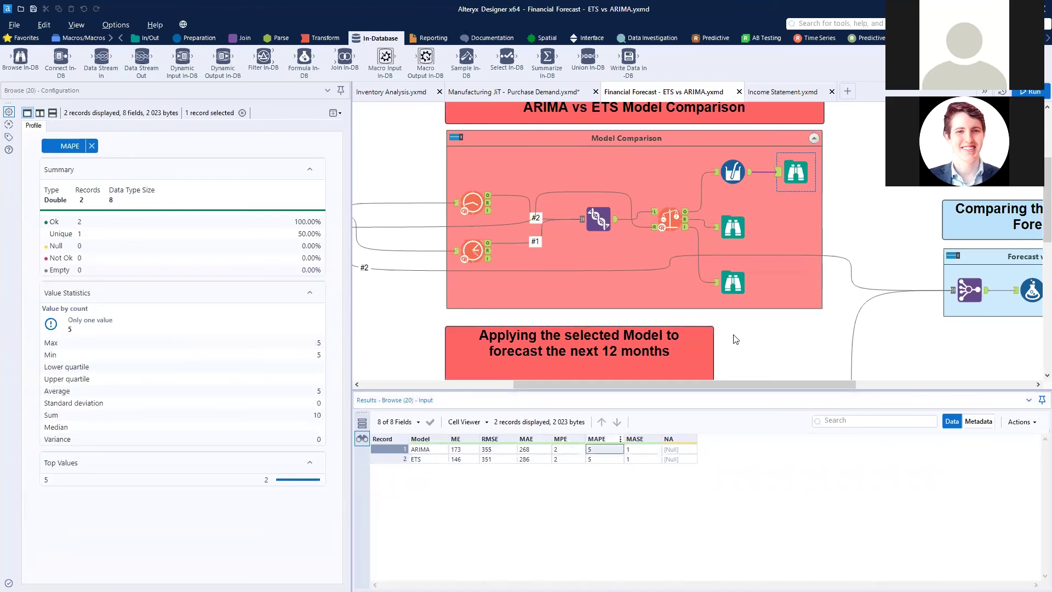
Step: Review the configuration of the Final Model ARIMA tool in the Forecast container
scroll(736, 339, down, 1)
scroll(735, 339, down, 1)
click(746, 320)
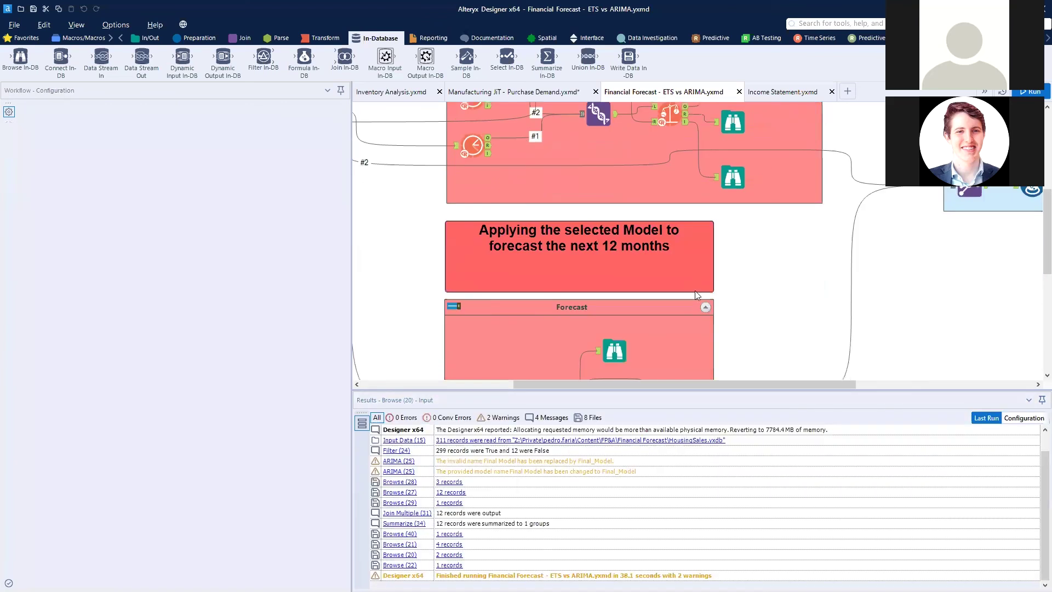
scroll(592, 269, down, 1)
scroll(565, 298, down, 1)
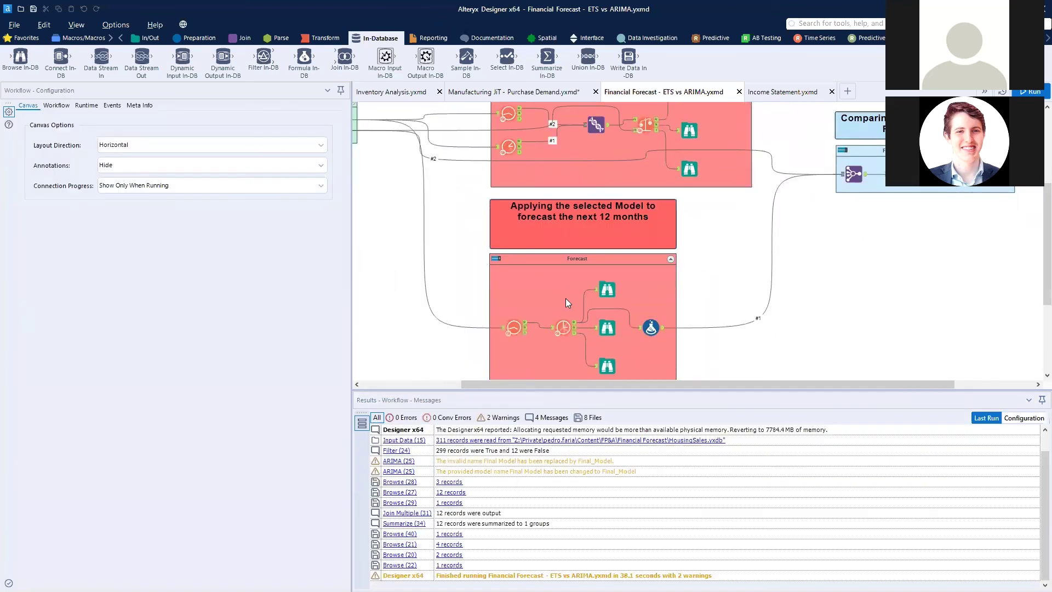
click(506, 334)
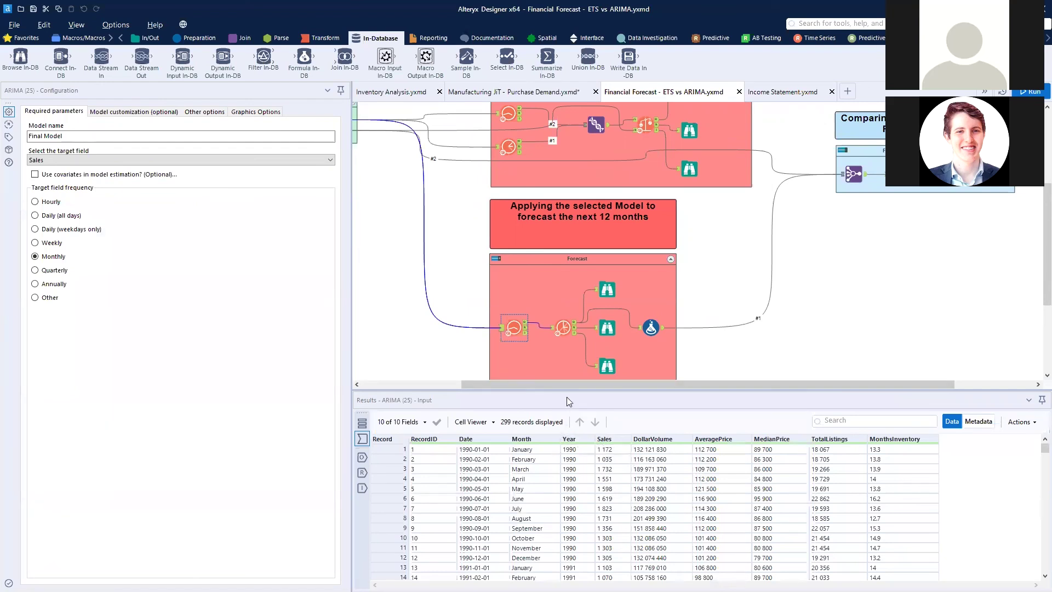
Step: Examine the TS Compare report's actual and forecast values, accuracy measures and graph, and open the interactive comparison chart
click(688, 131)
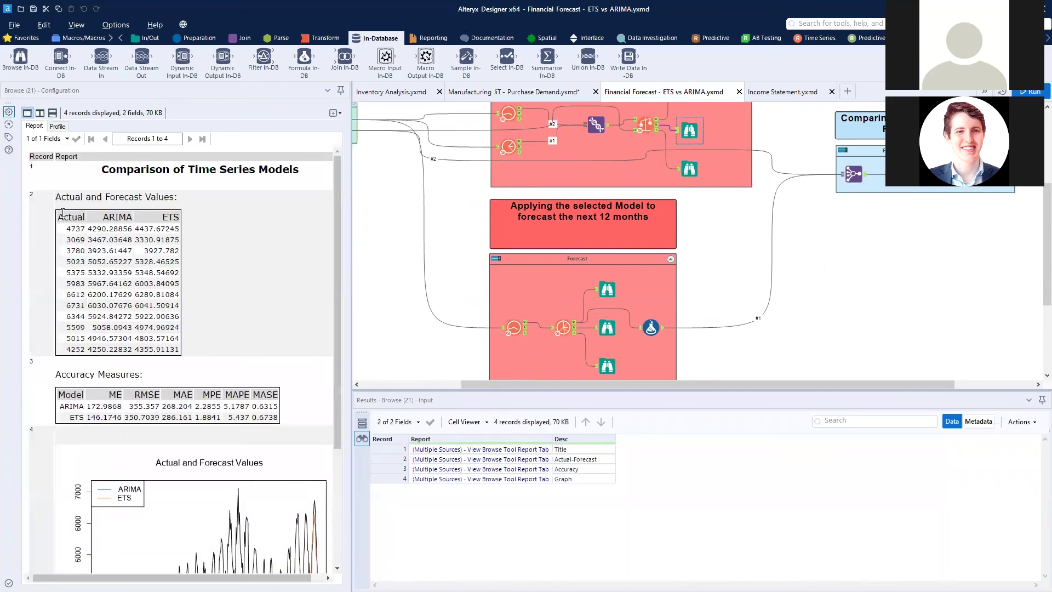
drag(62, 217, 97, 268)
click(95, 269)
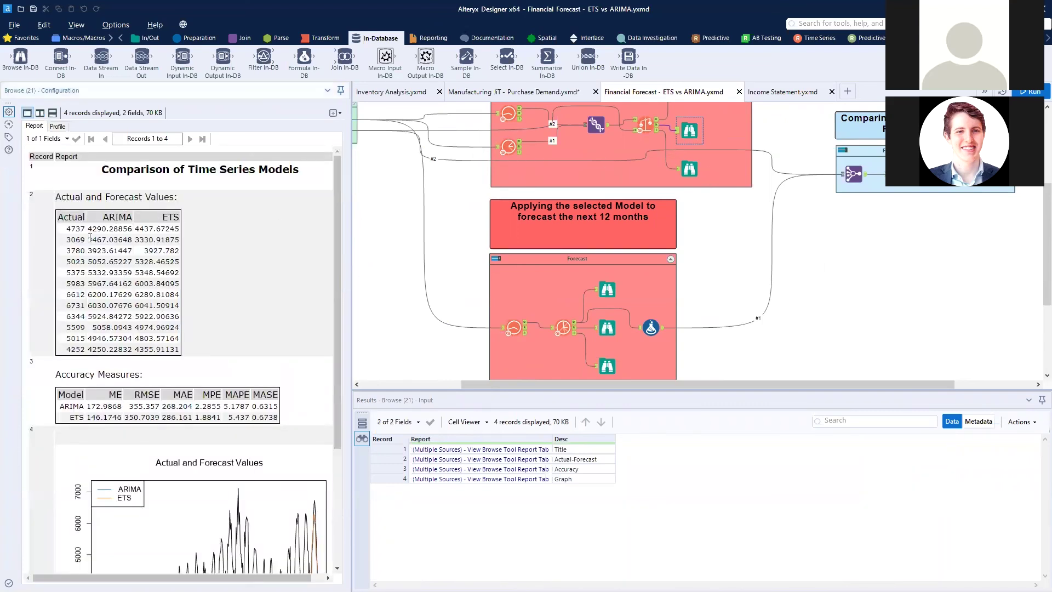
scroll(208, 335, down, 3)
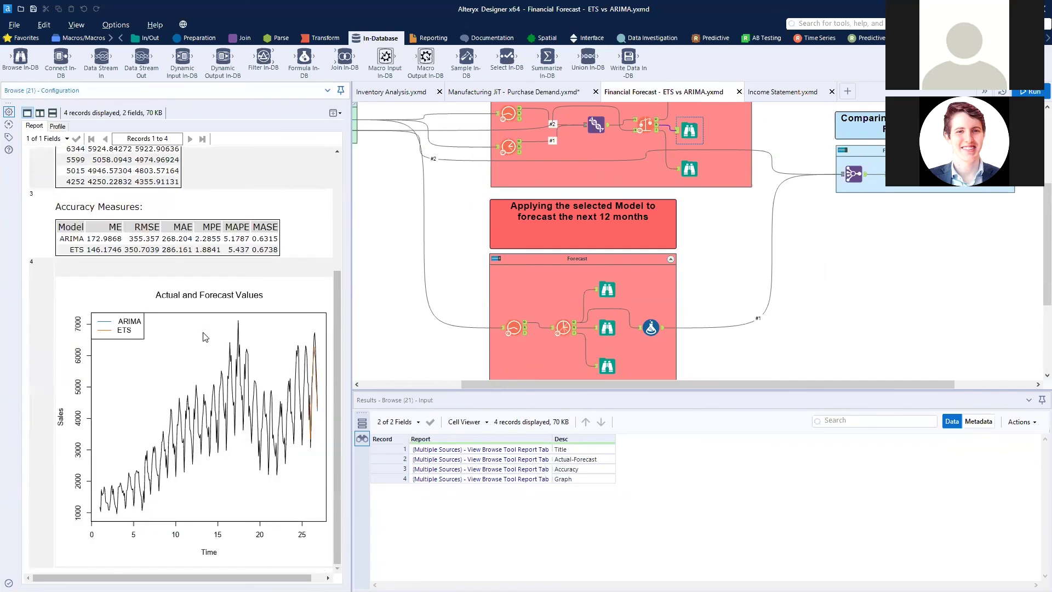
click(690, 168)
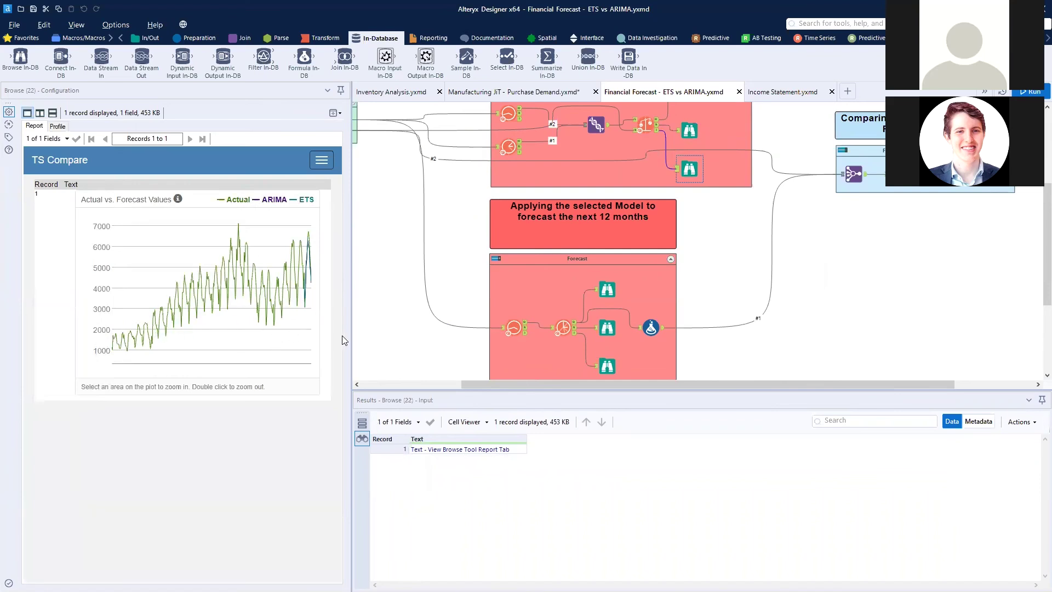
Step: Recheck the Final Model ARIMA tool and inspect the forecast Browse output, including the 80 and 95 confidence interval columns
click(508, 323)
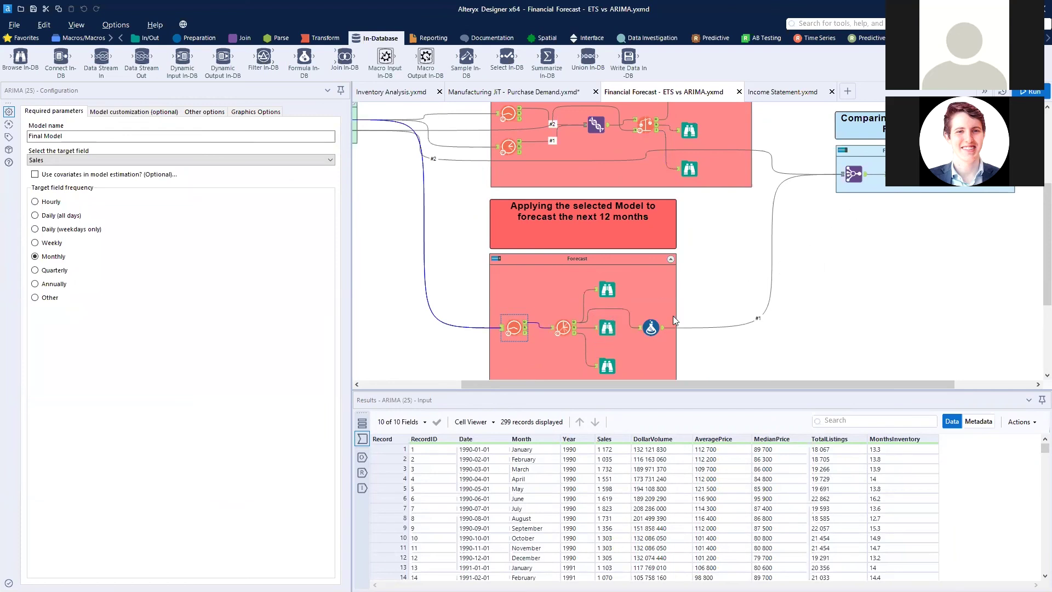
click(611, 292)
drag(429, 451, 820, 558)
click(530, 468)
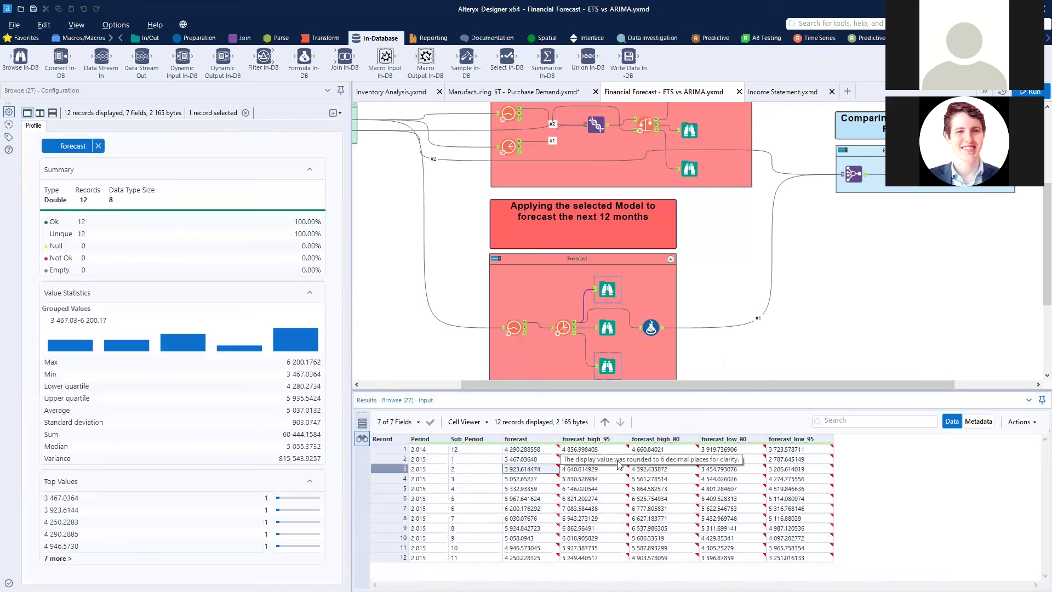
click(684, 450)
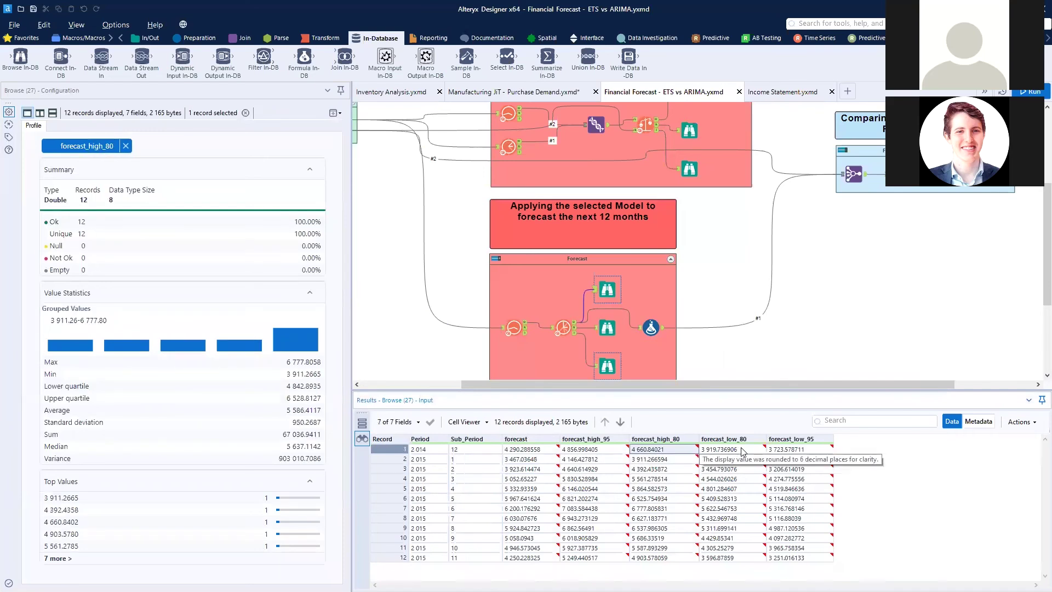
click(787, 450)
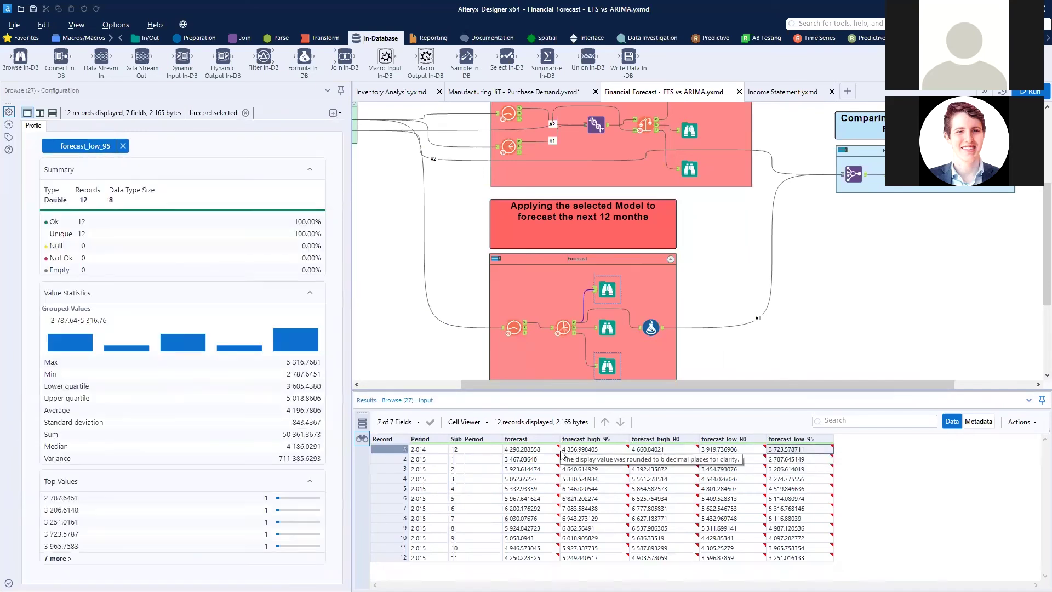
Step: Highlight the whole forecast column in the Browse output and examine individual monthly forecast values
drag(550, 452, 533, 559)
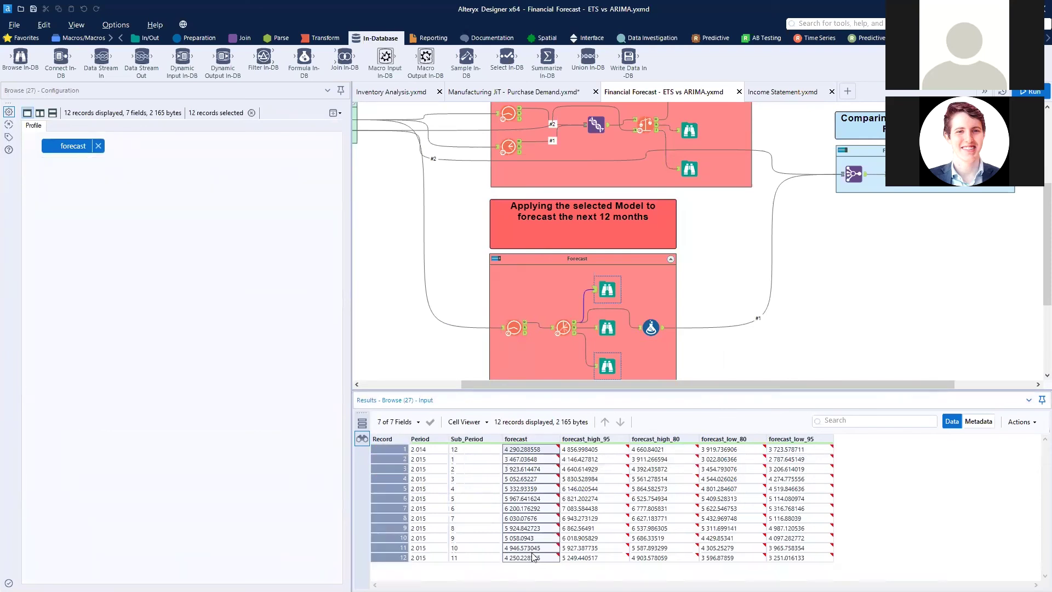
click(543, 451)
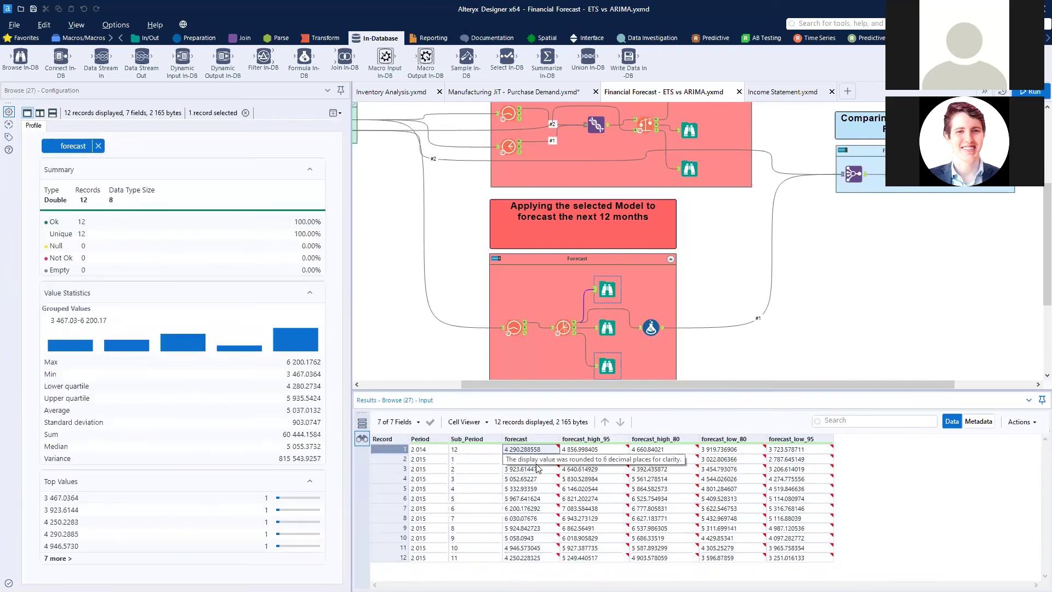
click(536, 489)
click(528, 528)
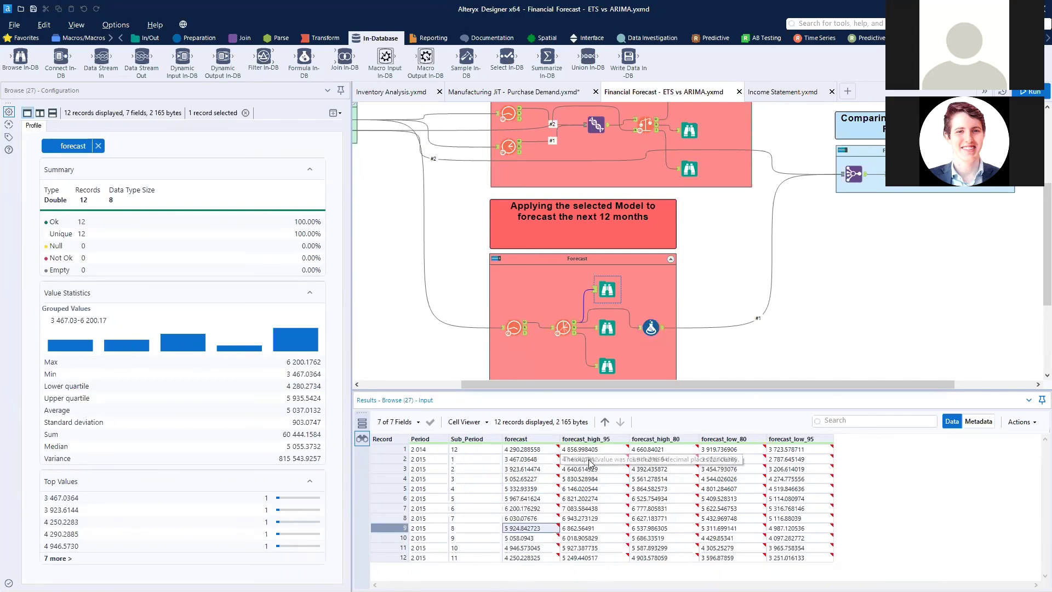
Step: Open the Formula tool in the Forecast container and highlight its weighted W Forecast expression
click(666, 325)
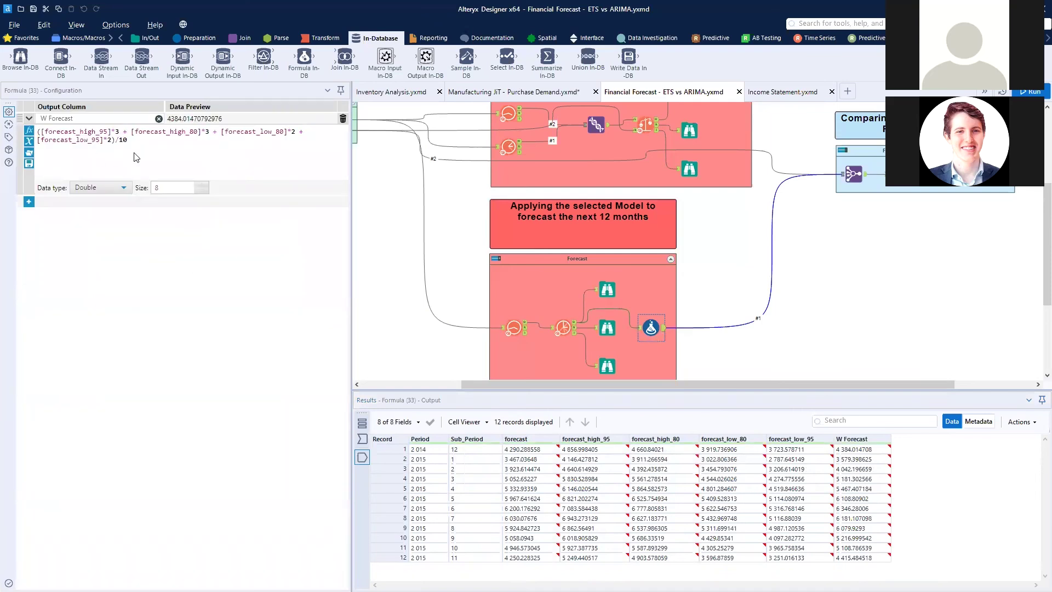
click(140, 143)
drag(140, 143, 37, 132)
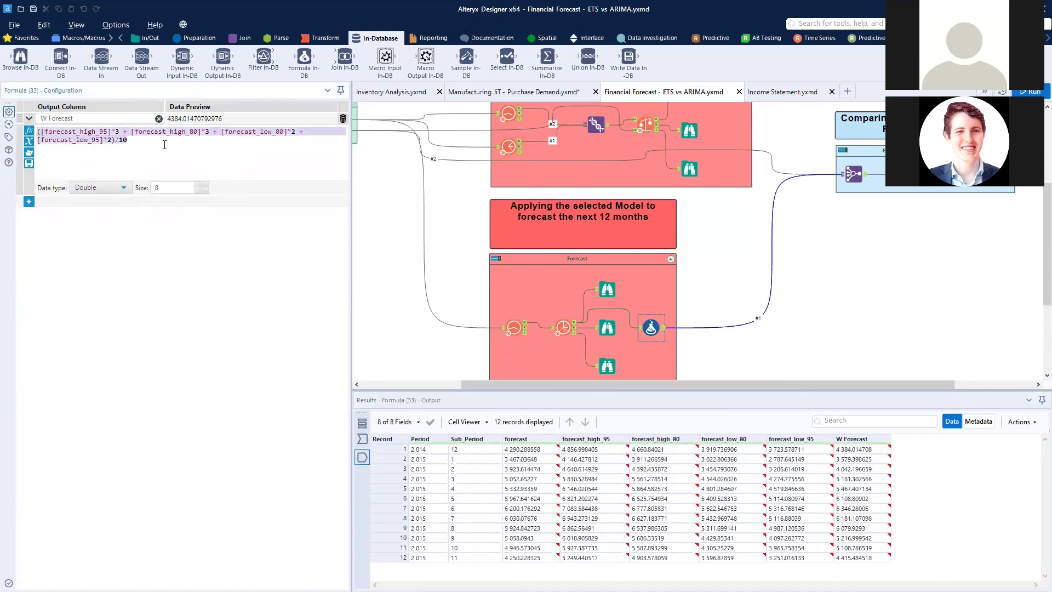
Step: Inspect the Join Multiple output in the comparison container, highlighting the W Forecast and Sales values to compare them month by month
click(164, 145)
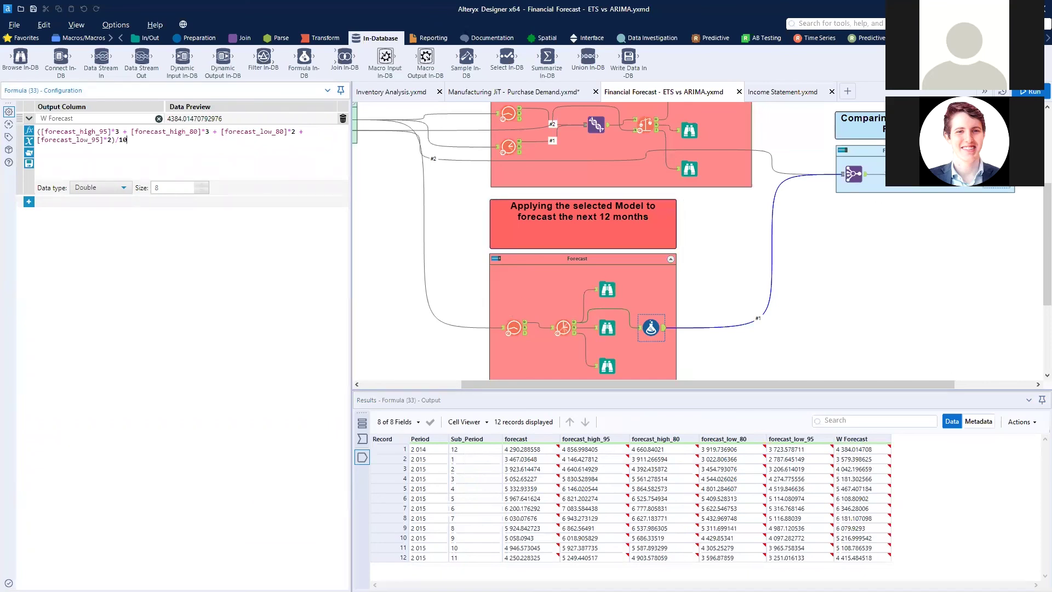
click(998, 174)
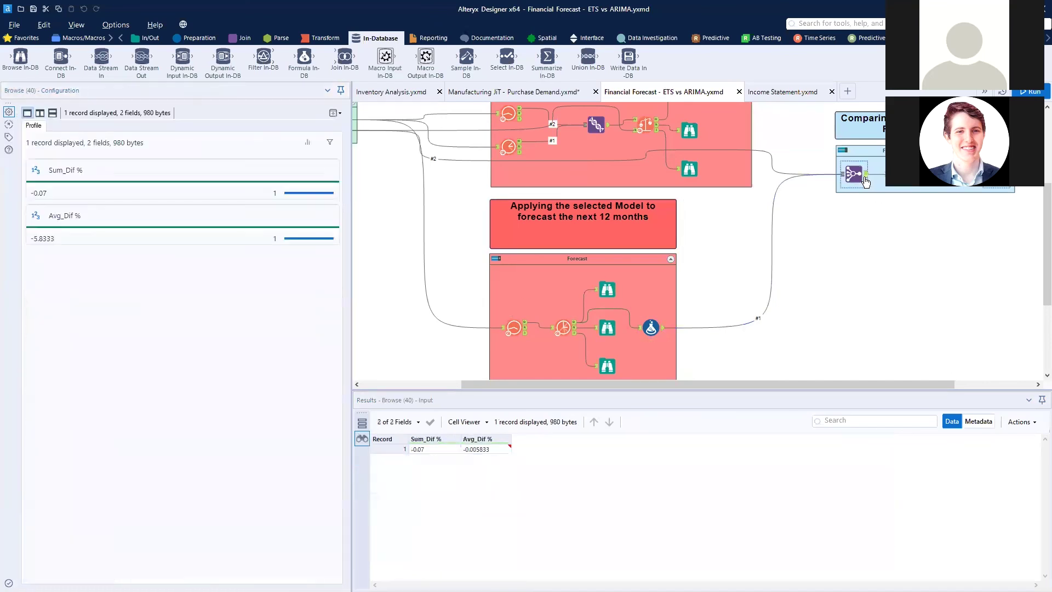
click(853, 175)
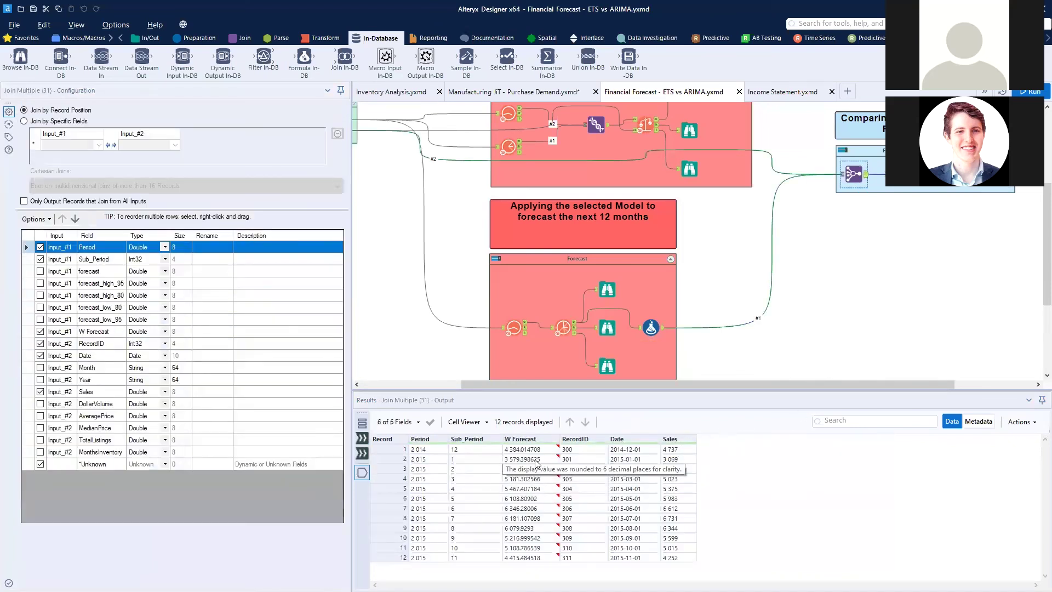
drag(529, 459, 529, 528)
drag(682, 450, 683, 529)
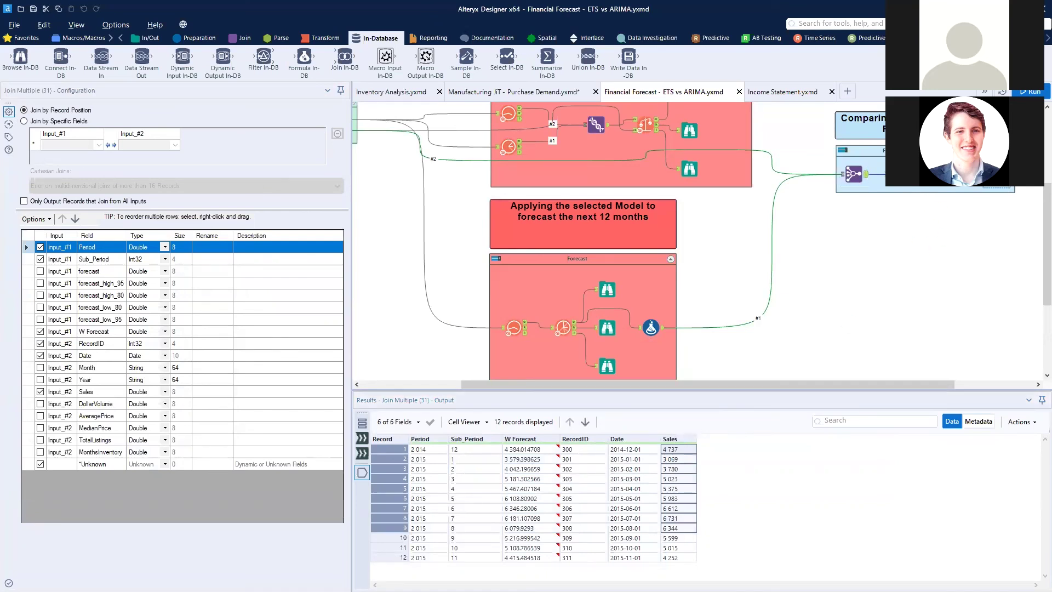
Step: Check the Dif % formula and its monthly output, and inspect the Browse output with the summed and average differences
click(996, 174)
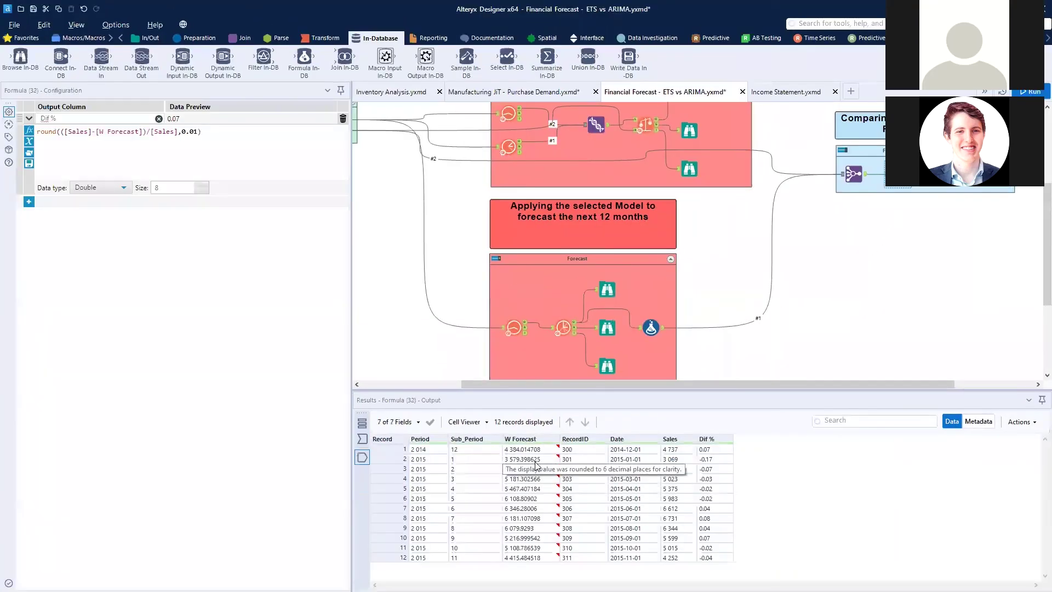
click(538, 460)
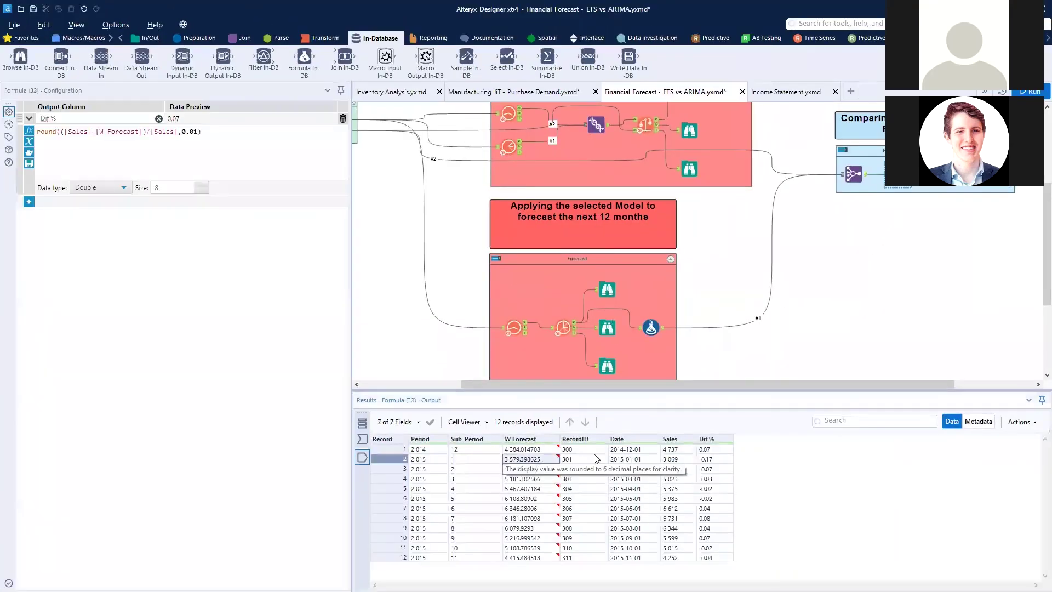
click(817, 313)
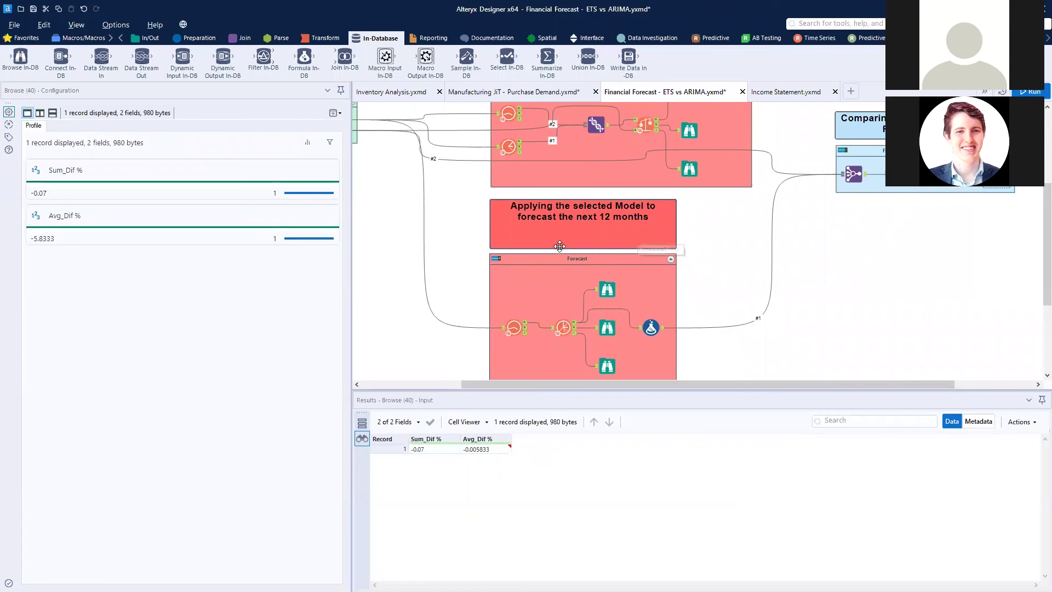
Step: Review the whole Financial Forecast workflow, show the Time Series tool category, and display the workflow's own configuration and run messages
scroll(506, 251, down, 2)
scroll(506, 256, up, 1)
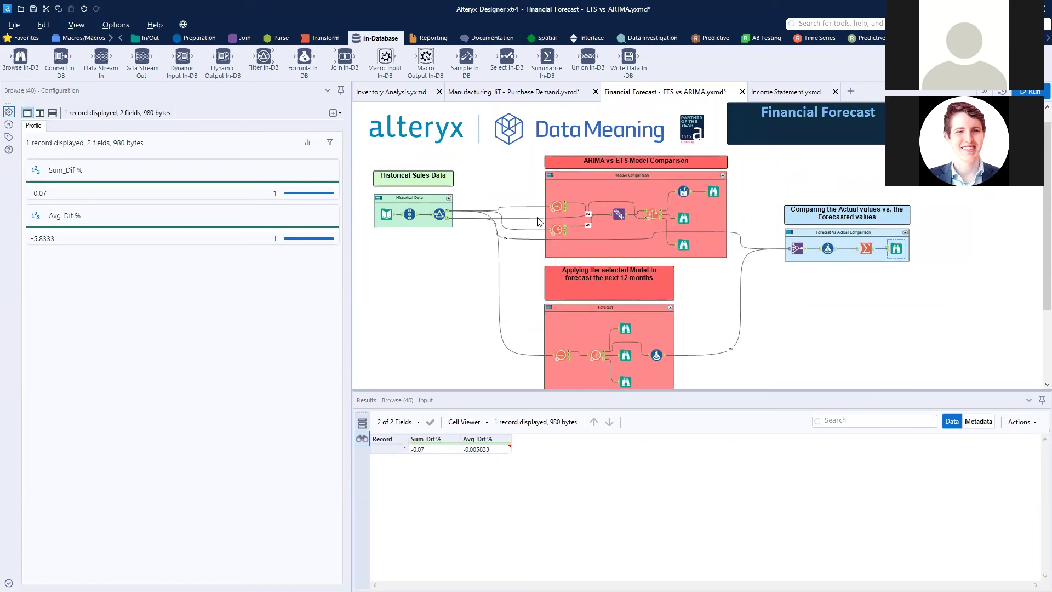
click(816, 37)
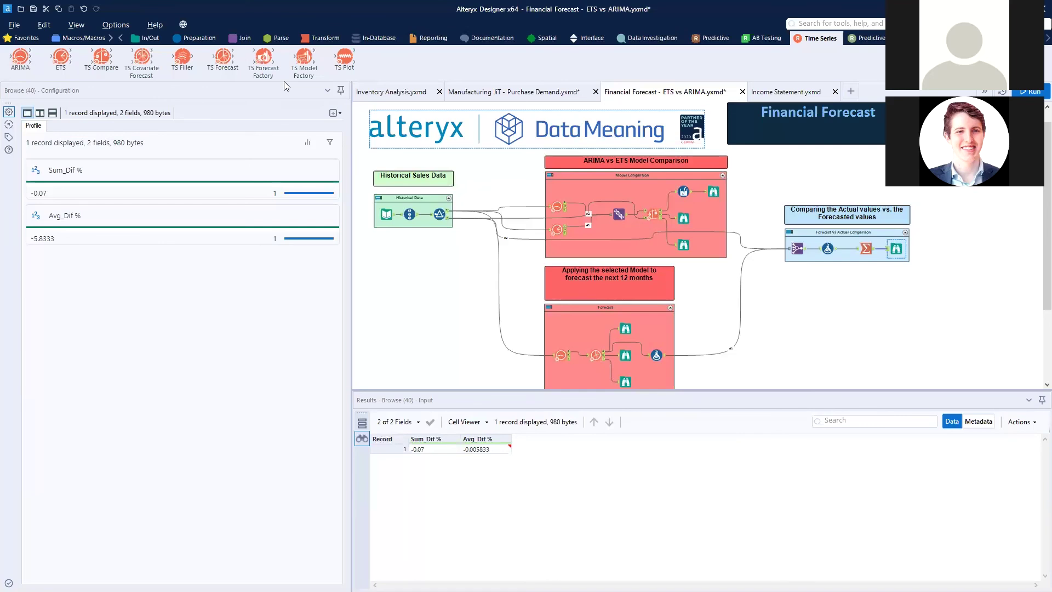
click(420, 278)
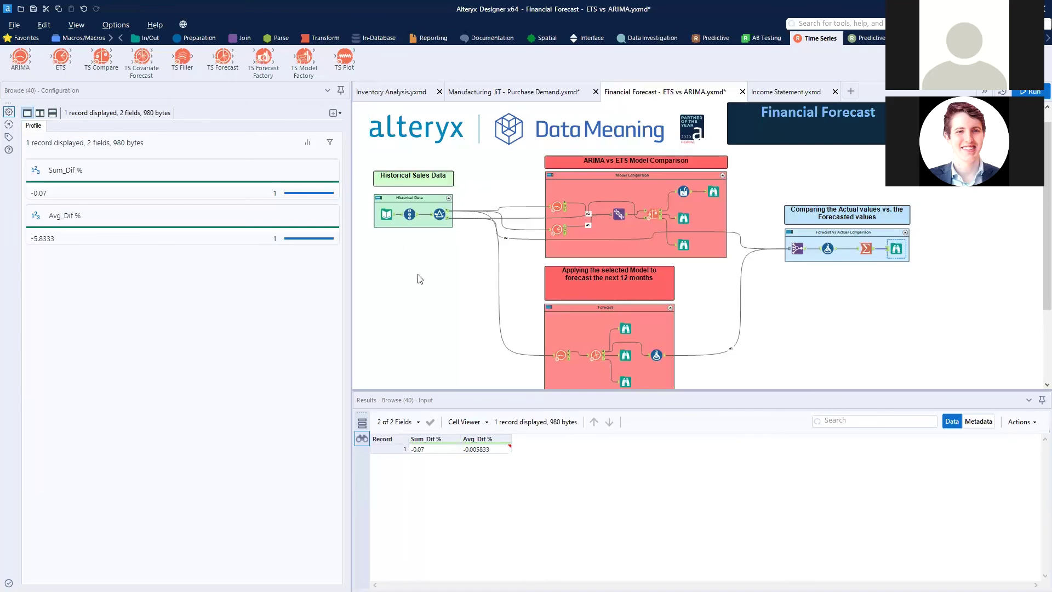
click(449, 316)
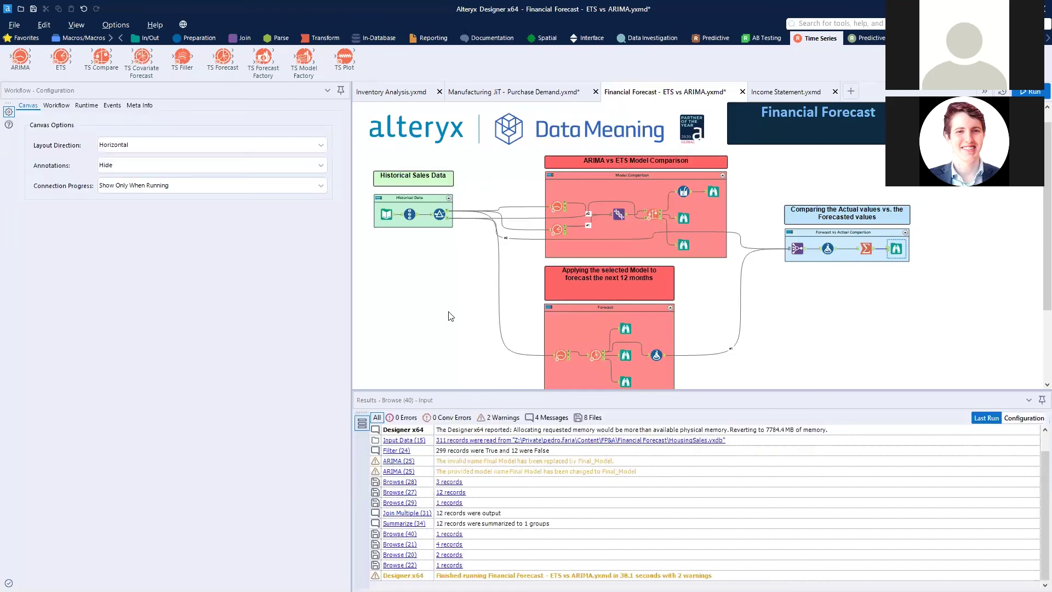
Step: Switch to the slide presentation and advance to the Financial Statement Reporting slide
key(alt+Tab)
click(420, 236)
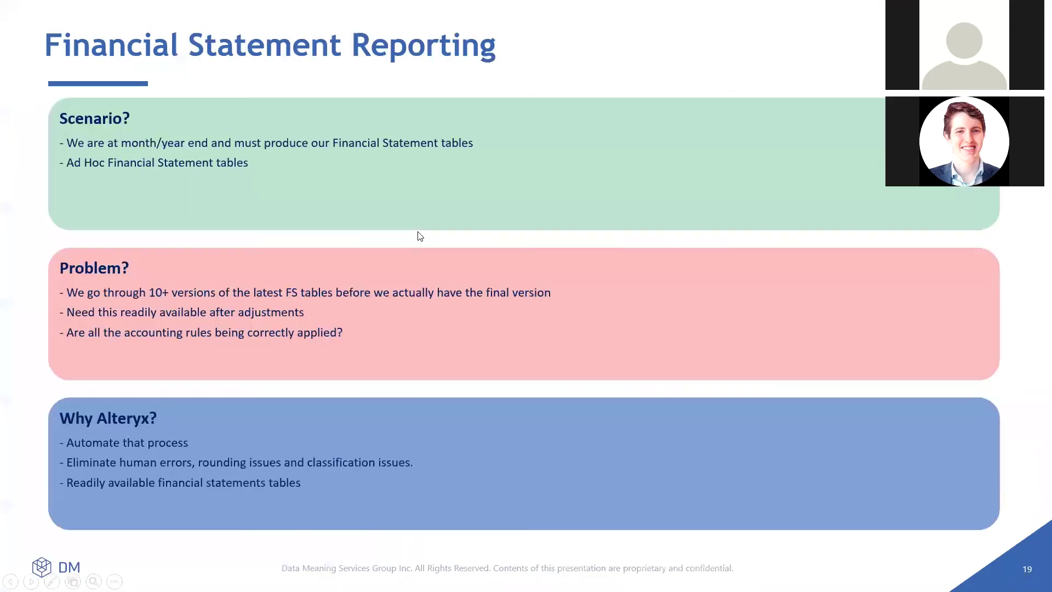